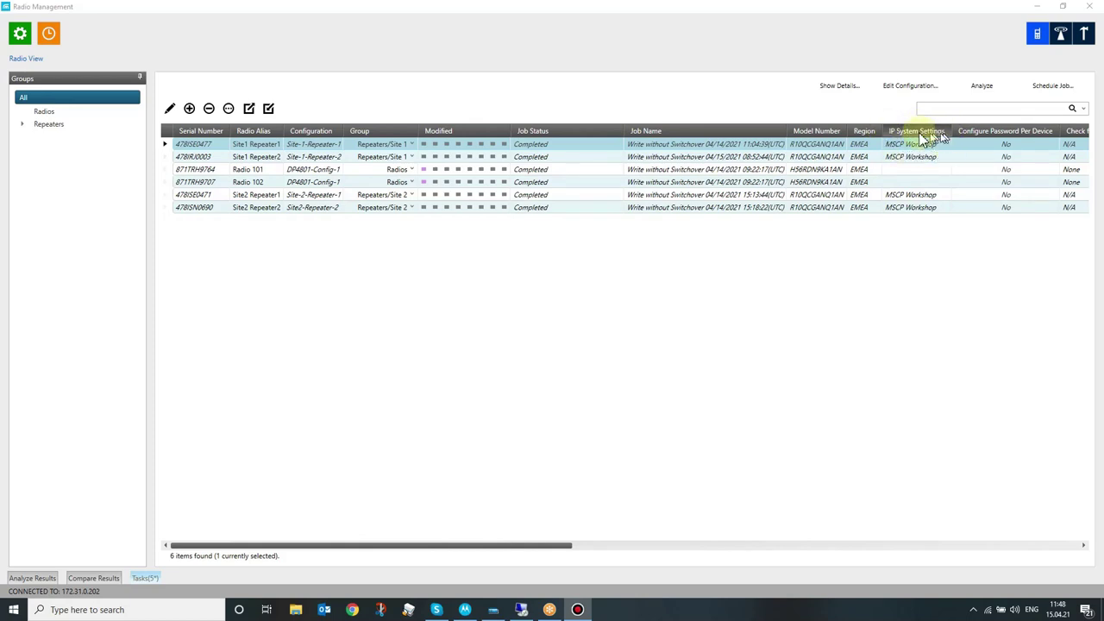
Review the MSCP Workshop entry in IP System Settings, then return to the six-device list.
left_click(930, 145)
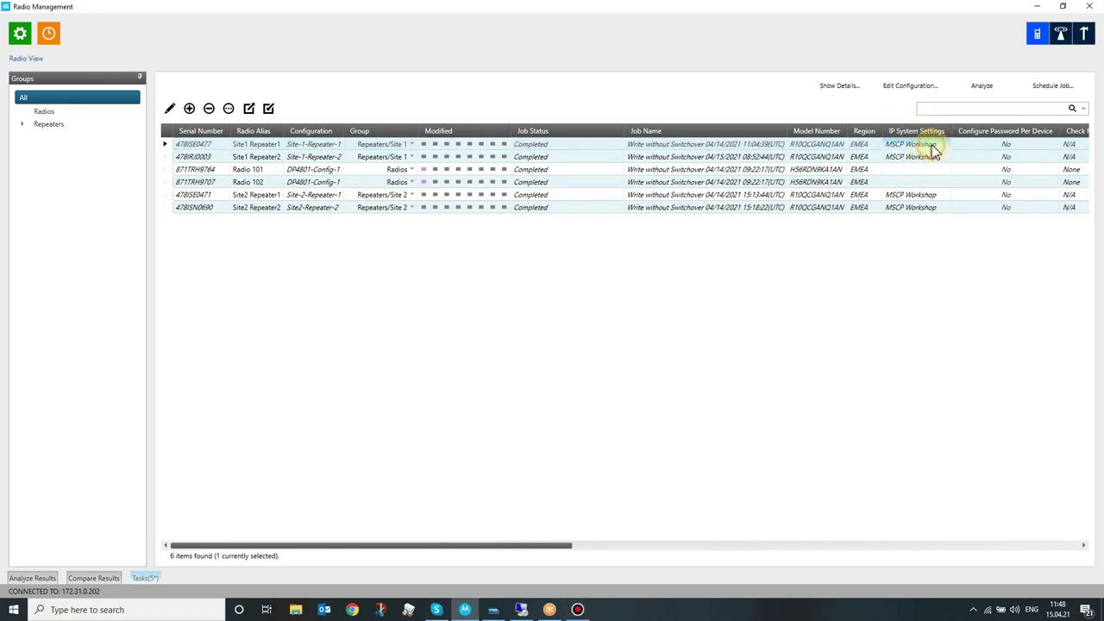
left_click(19, 34)
mouse_move(40, 131)
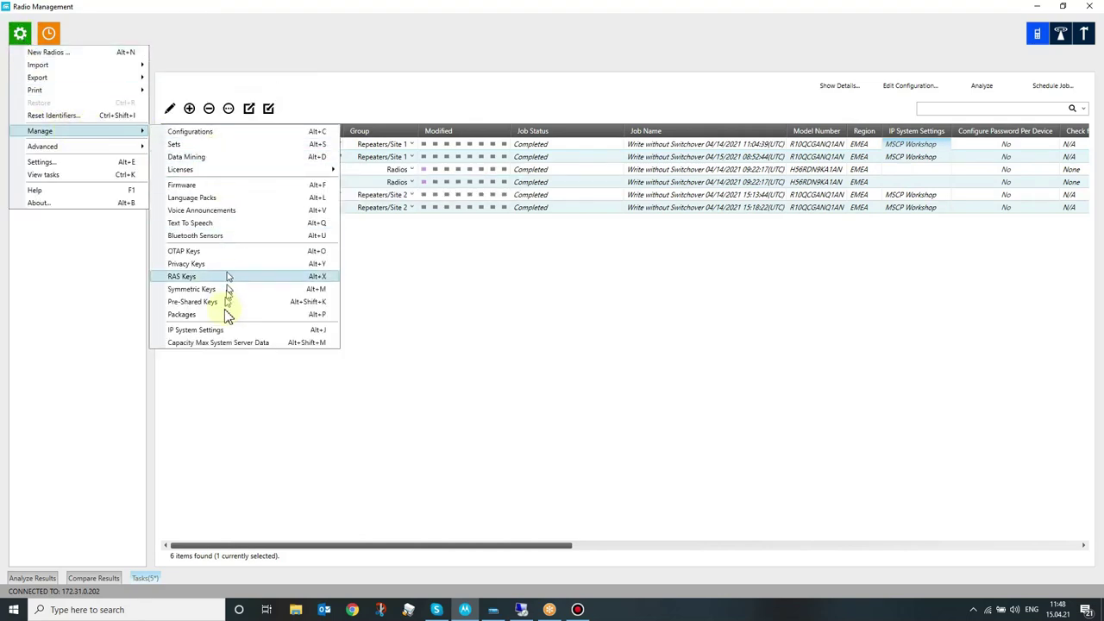
left_click(221, 339)
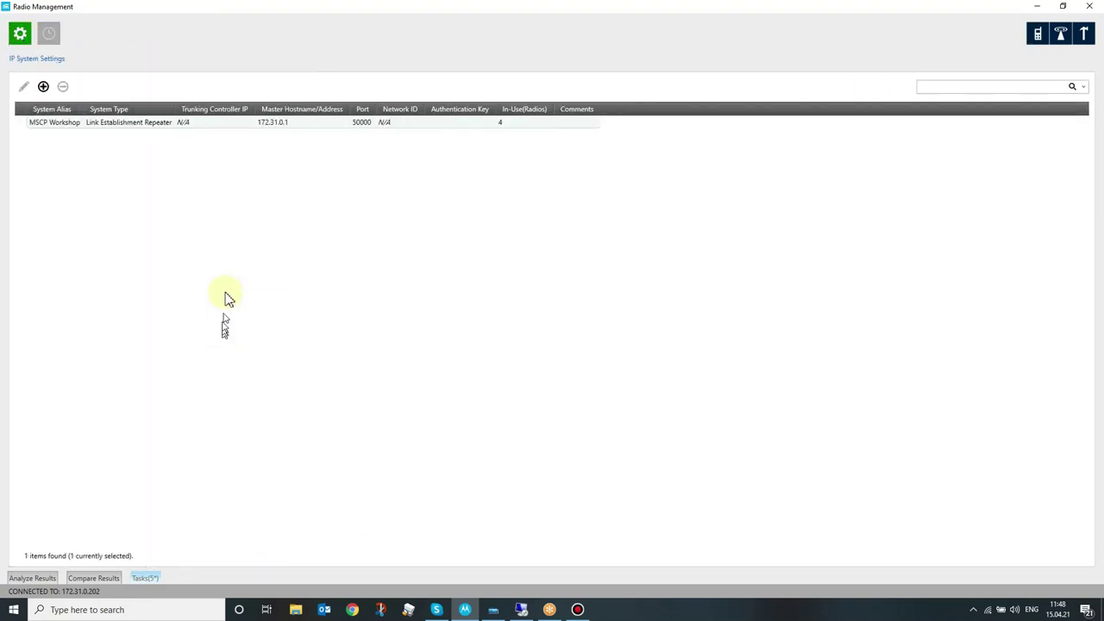
left_click_drag(27, 126, 165, 140)
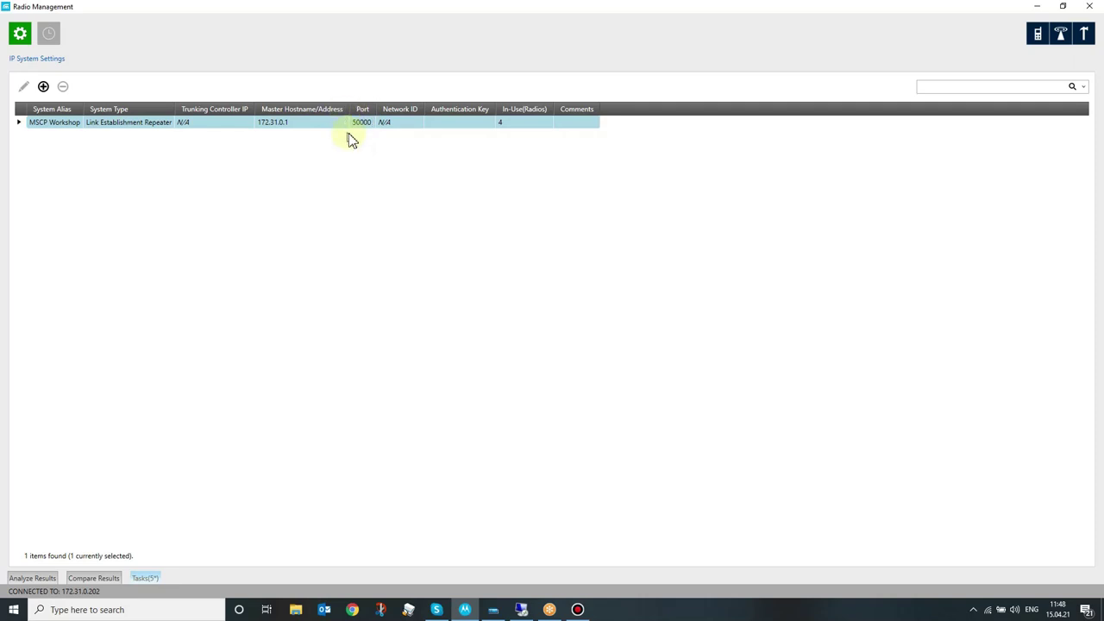
left_click(1037, 37)
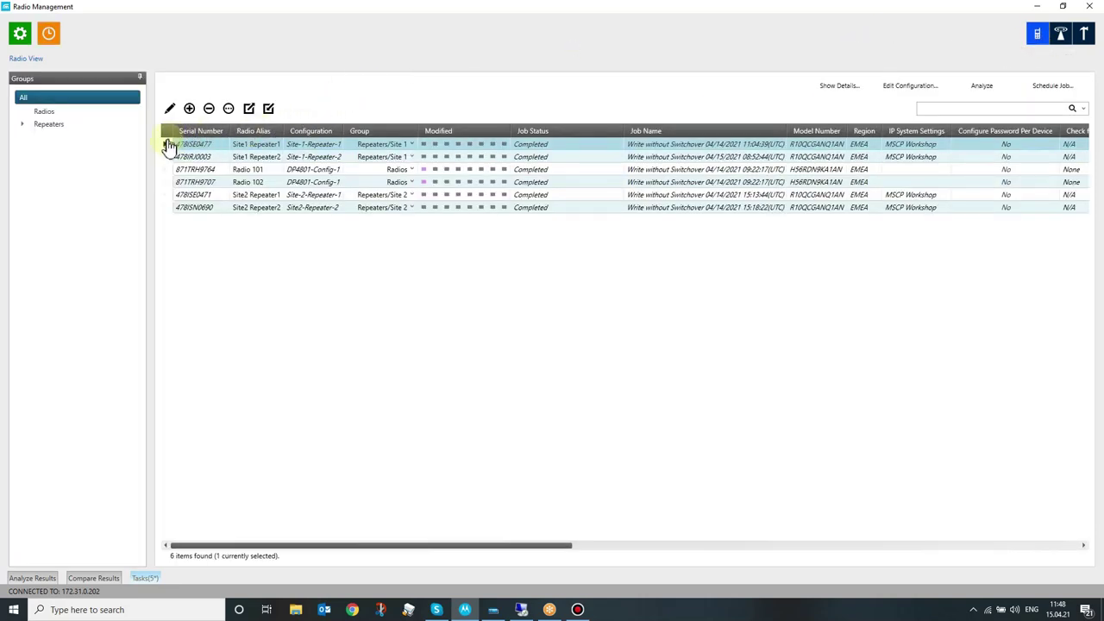
Open Site1 Repeater1's configuration and show its General > Network settings.
left_click(169, 109)
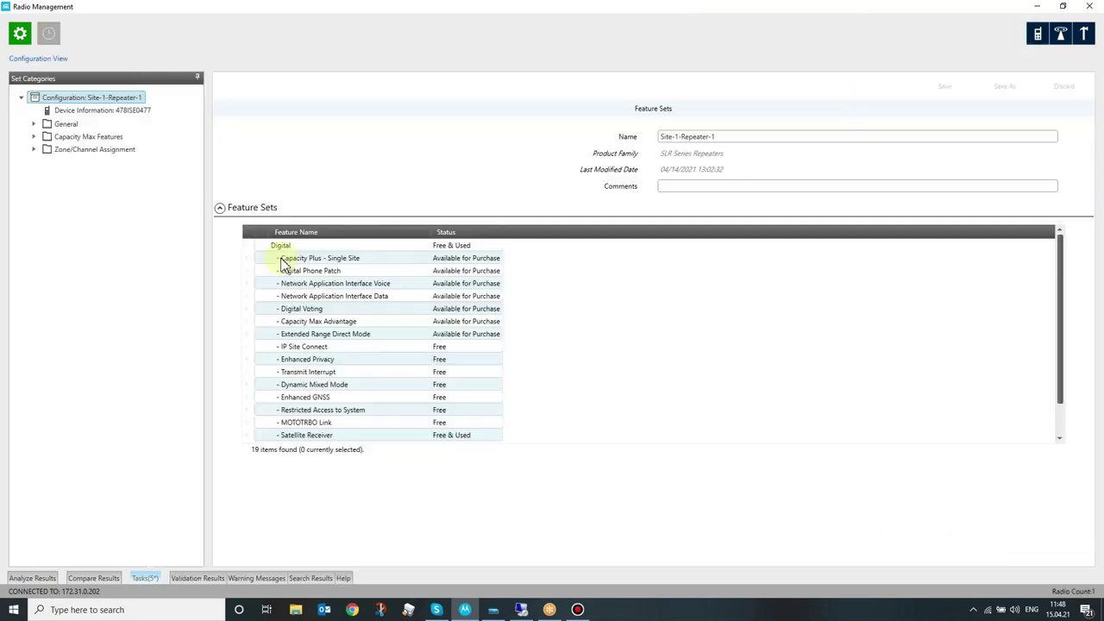
left_click(34, 125)
left_click(90, 178)
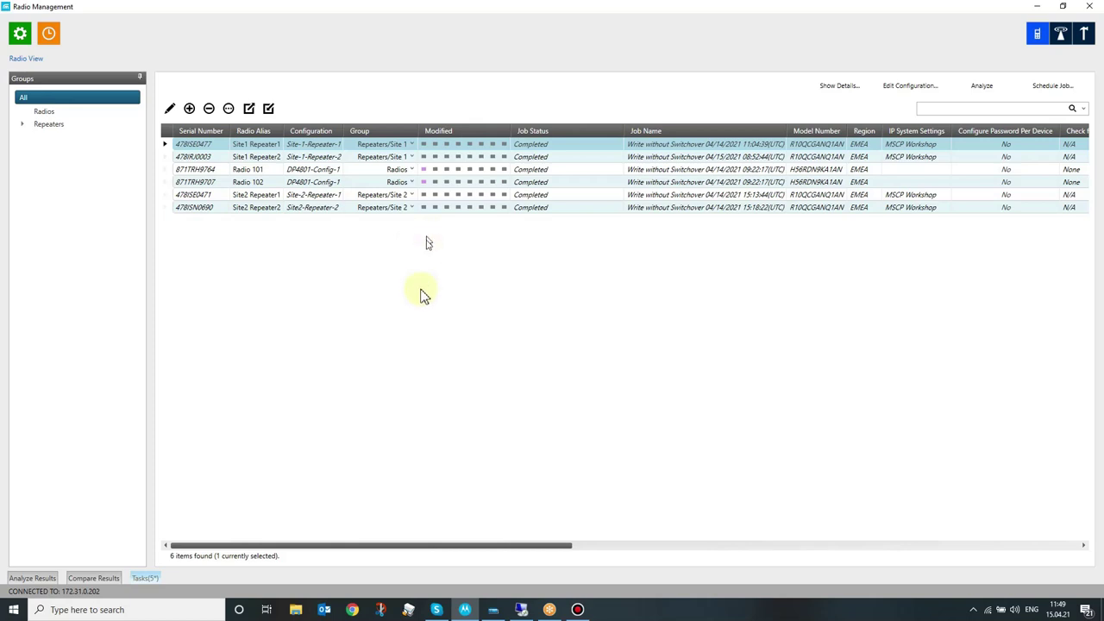
left_click(354, 609)
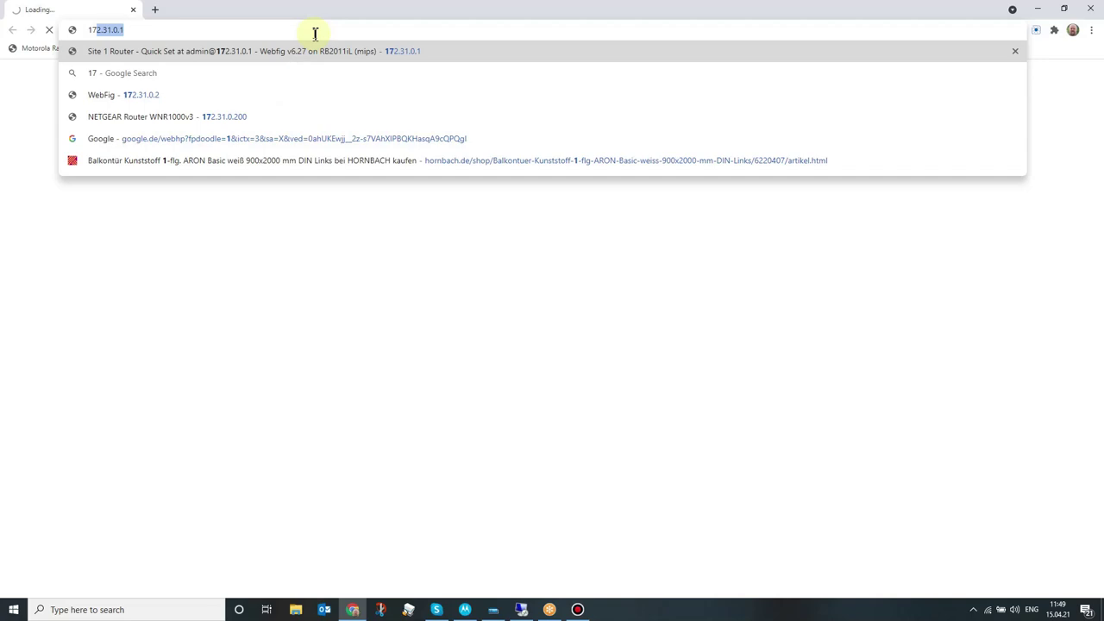
key("Return")
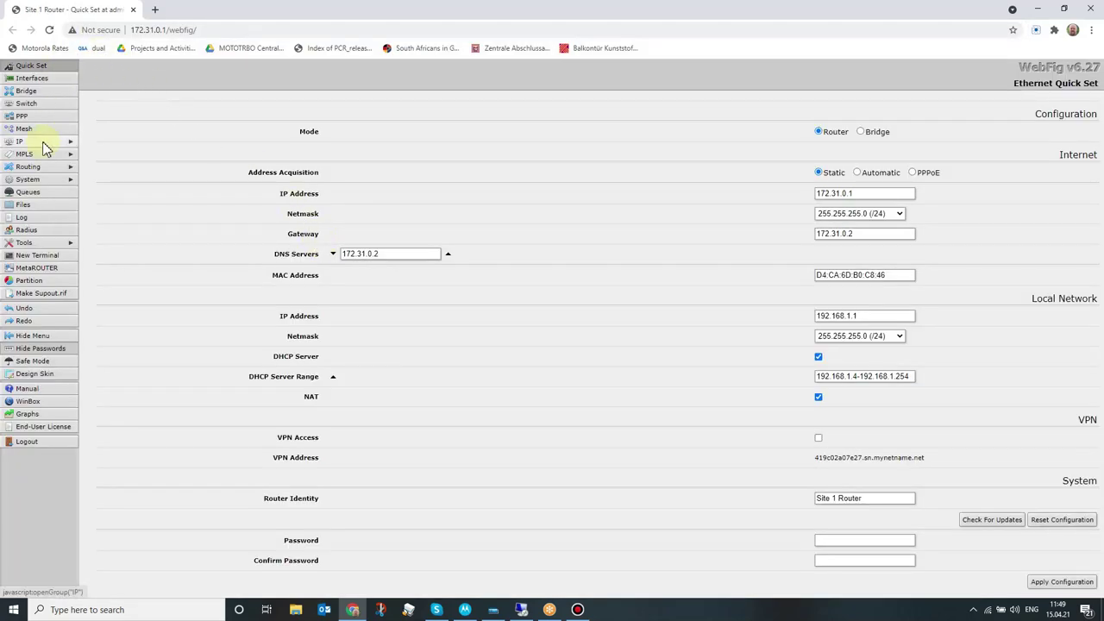
left_click(44, 144)
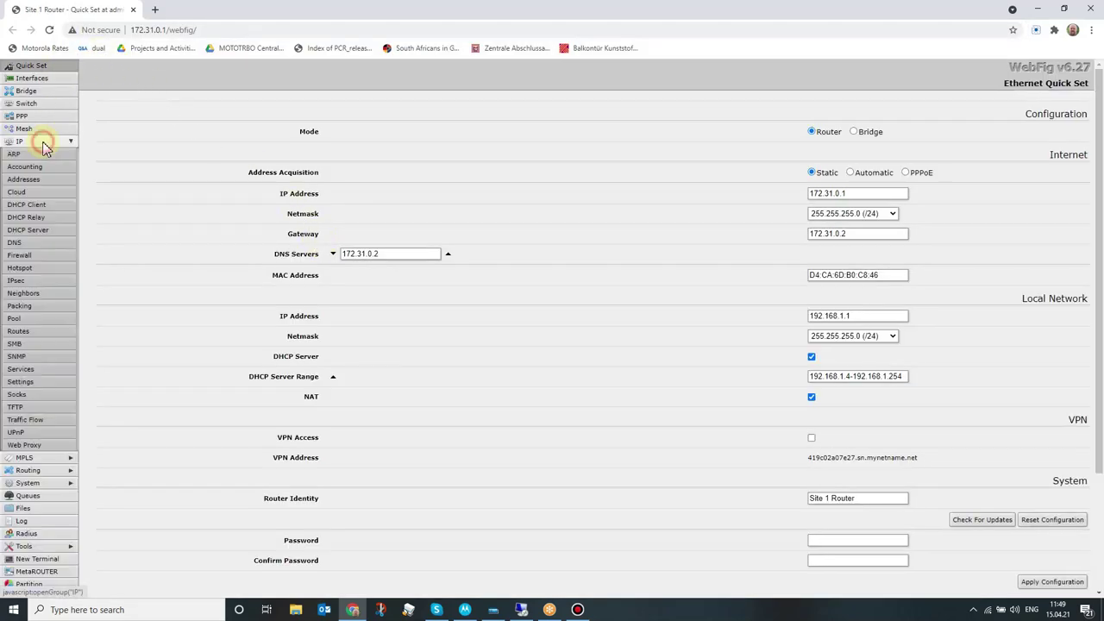
left_click(31, 257)
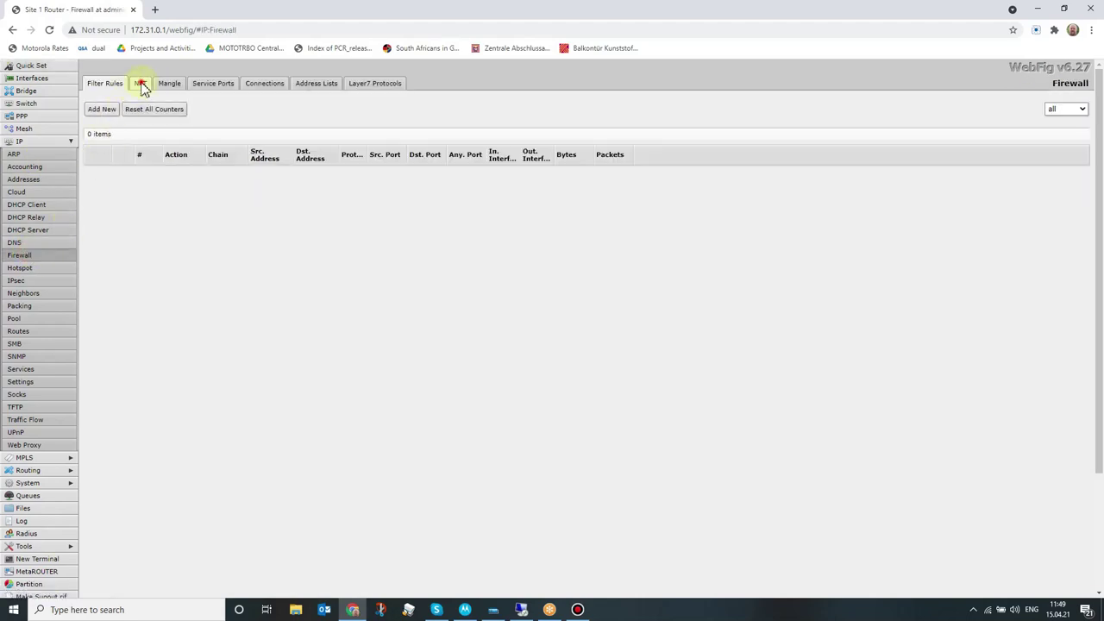
left_click(140, 86)
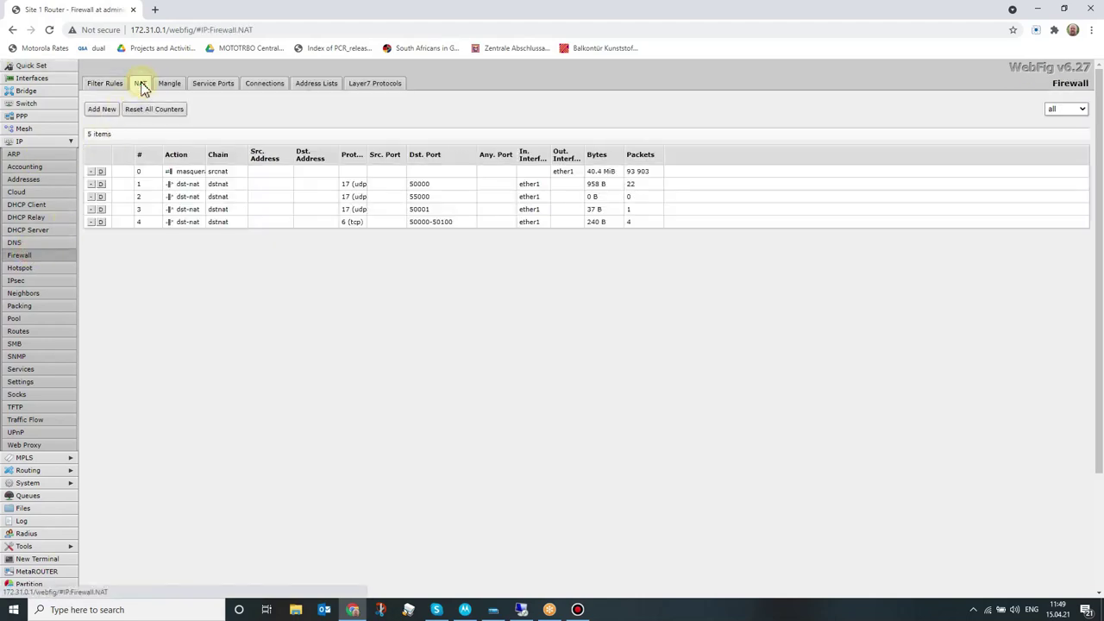
left_click(126, 223)
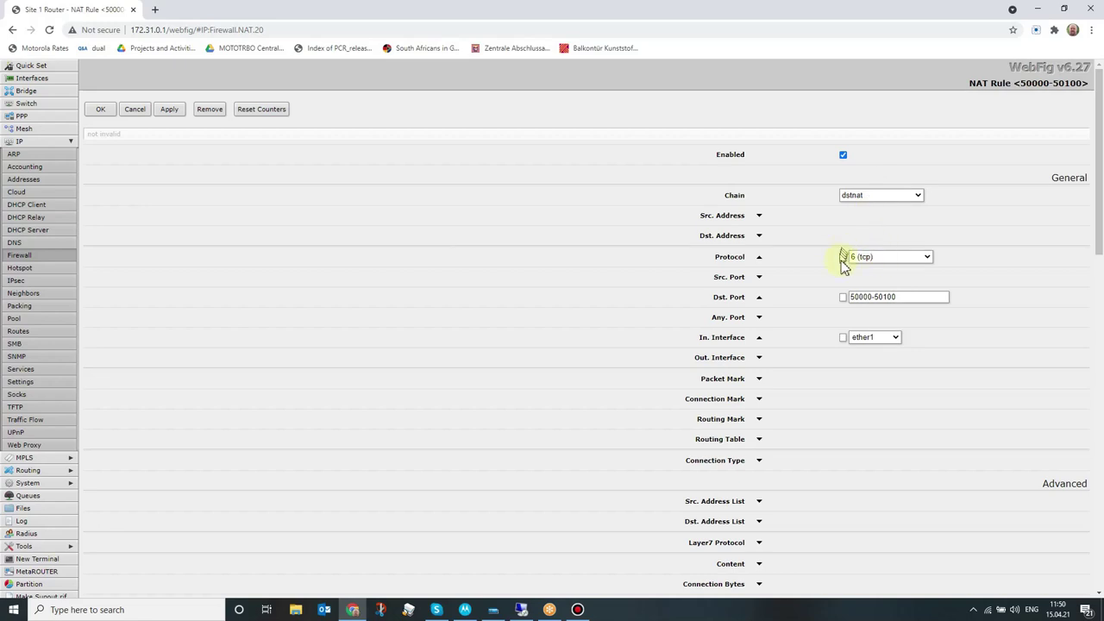
left_click(860, 300)
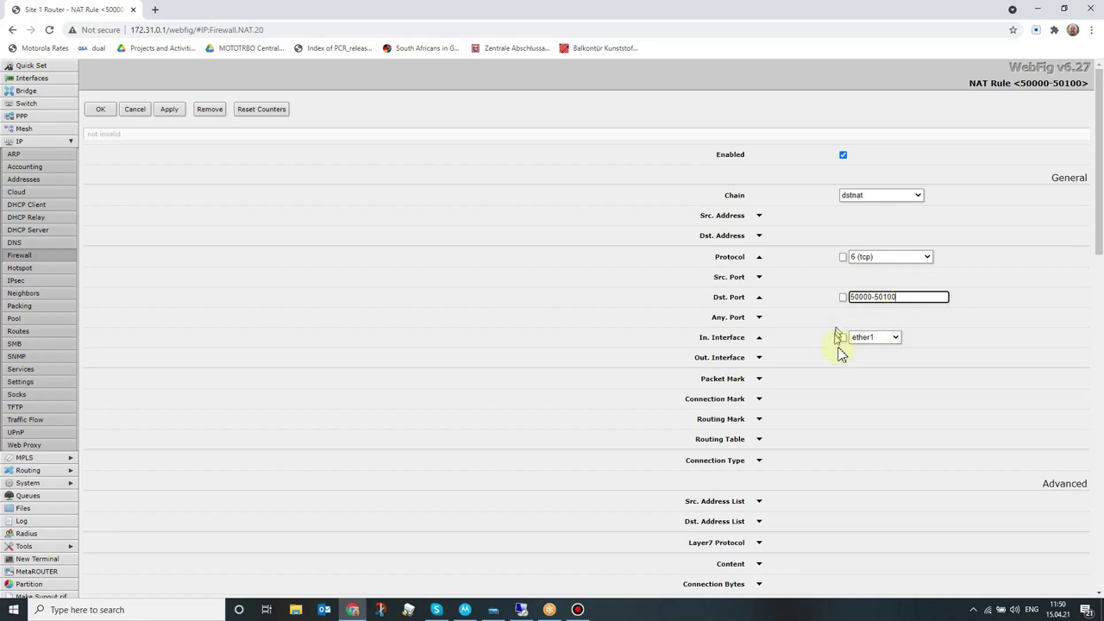
scroll(885, 443, "down", 2)
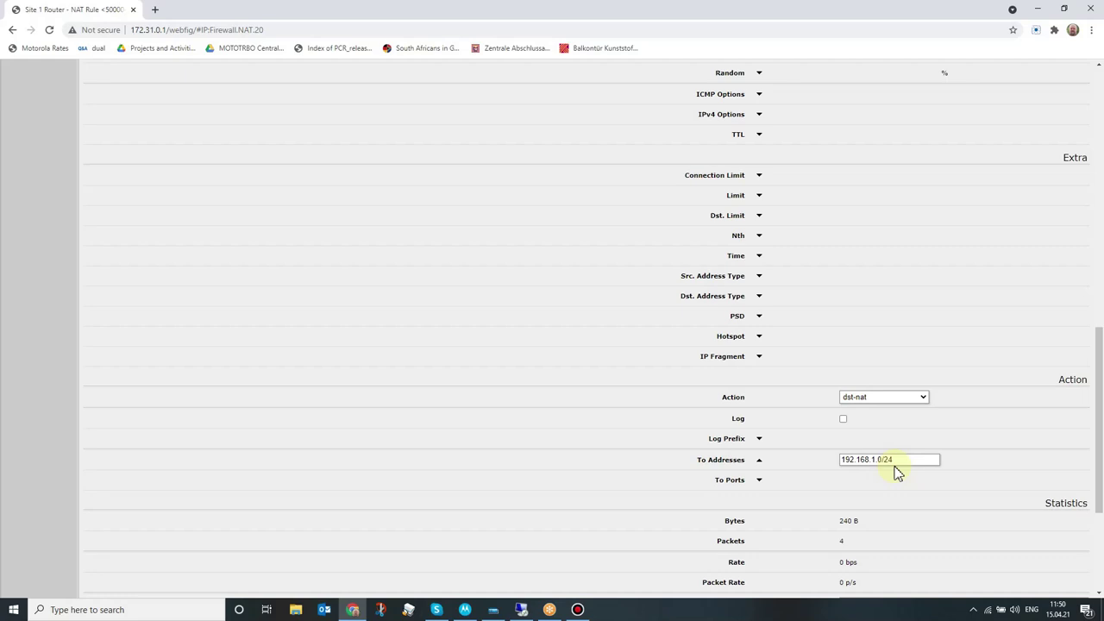
scroll(901, 457, "up", 3)
scroll(904, 446, "up", 5)
scroll(910, 402, "up", 2)
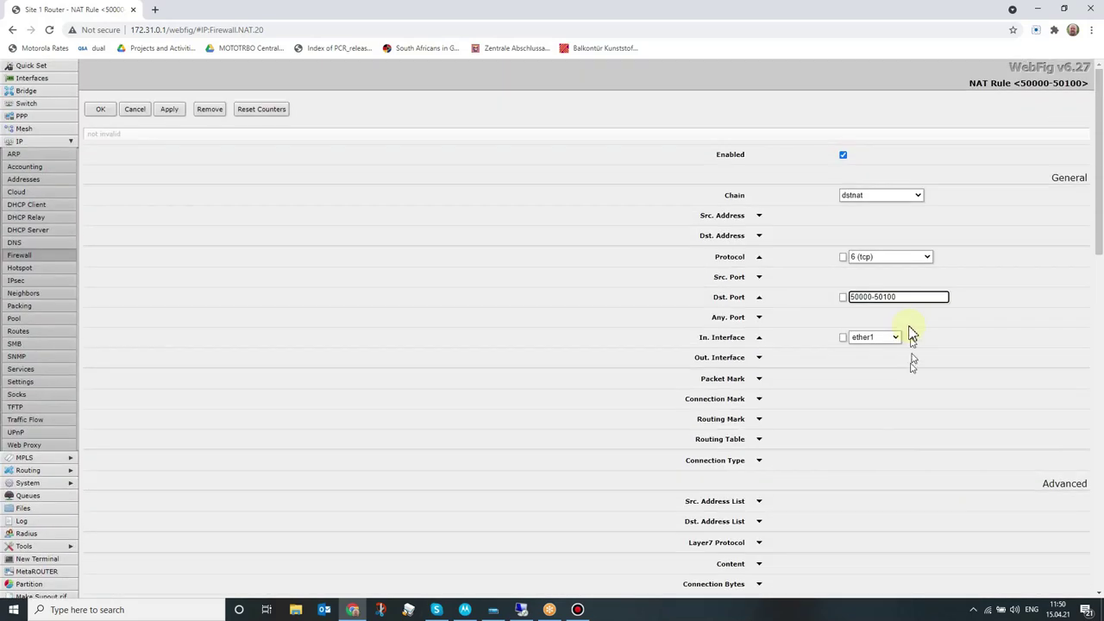
left_click_drag(899, 298, 850, 297)
left_click_drag(864, 297, 913, 298)
left_click(911, 298)
left_click(522, 610)
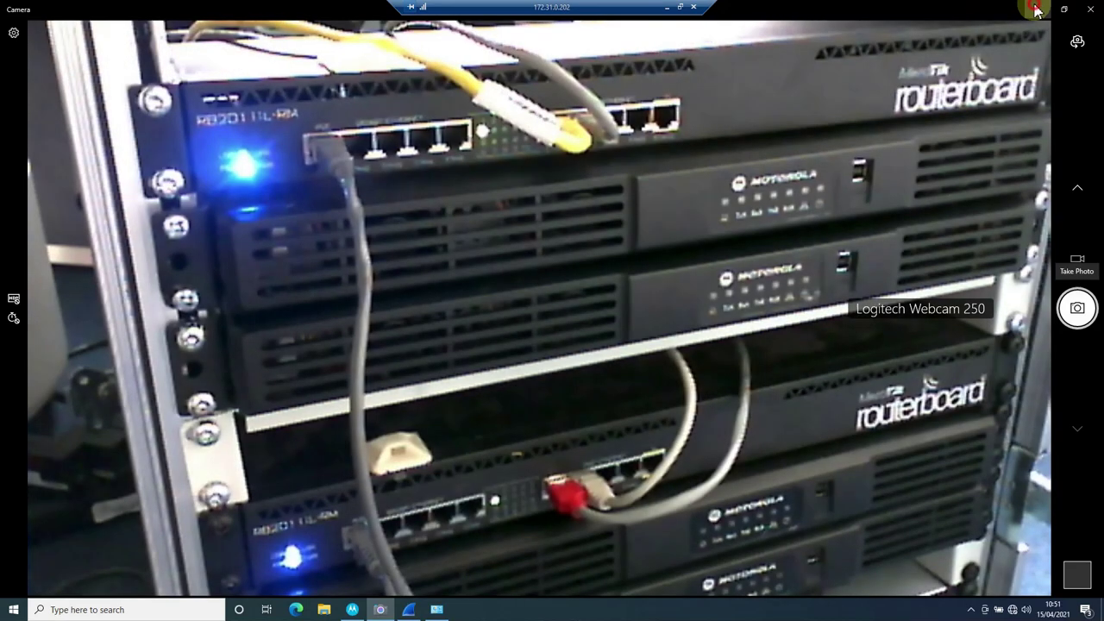
Close Camera, minimize Wireshark, launch RM Device Monitor and show its device programmer settings.
left_click(1038, 11)
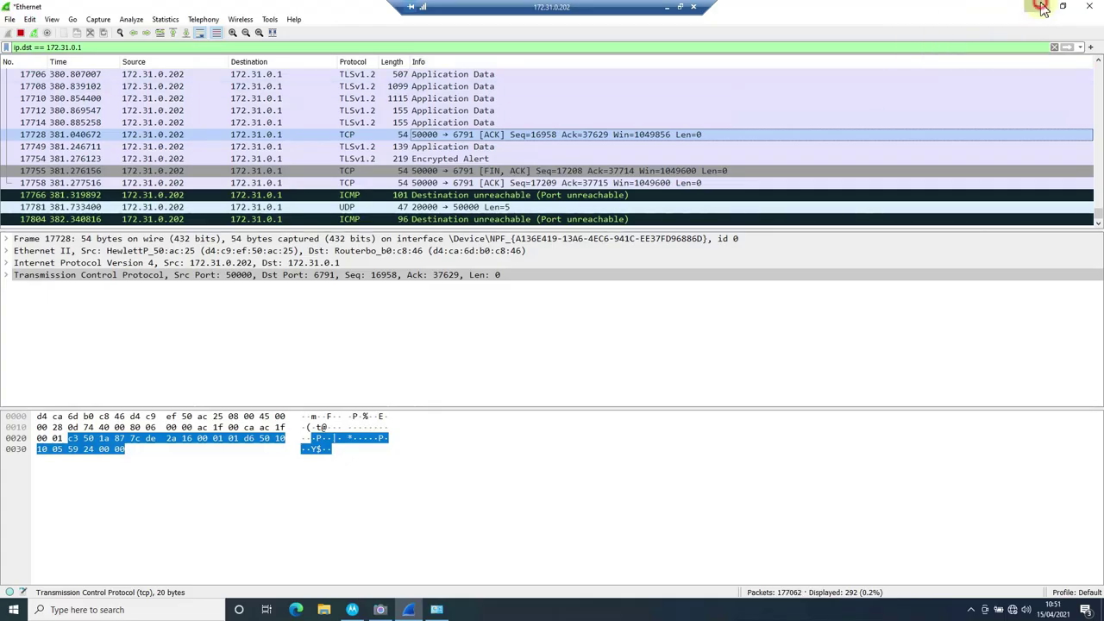
left_click(1040, 7)
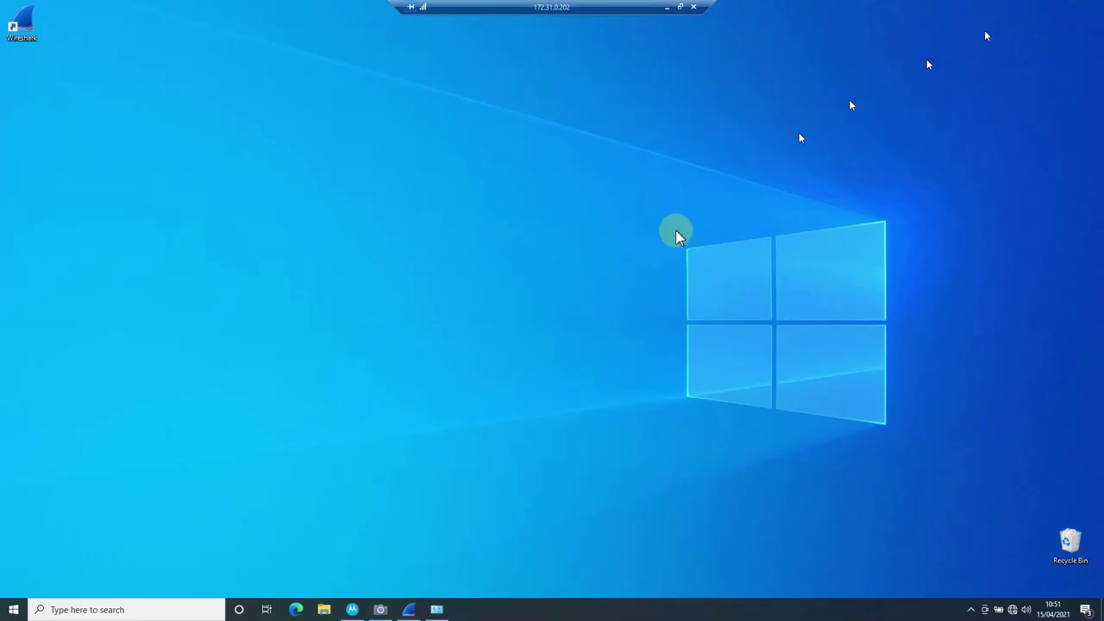
left_click(26, 606)
left_click(343, 299)
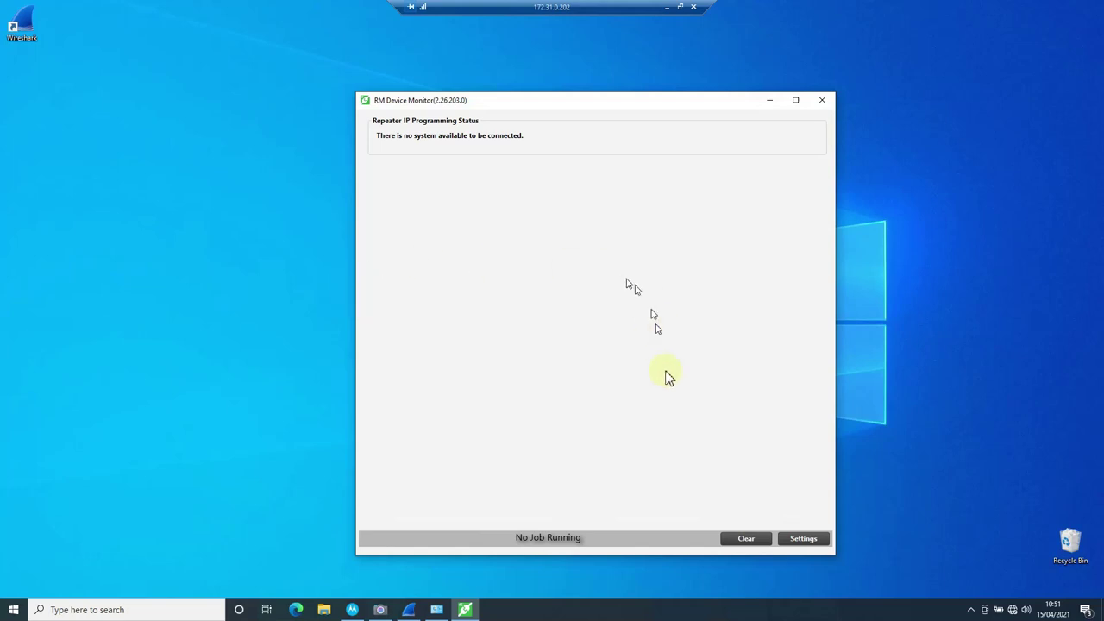
left_click(799, 538)
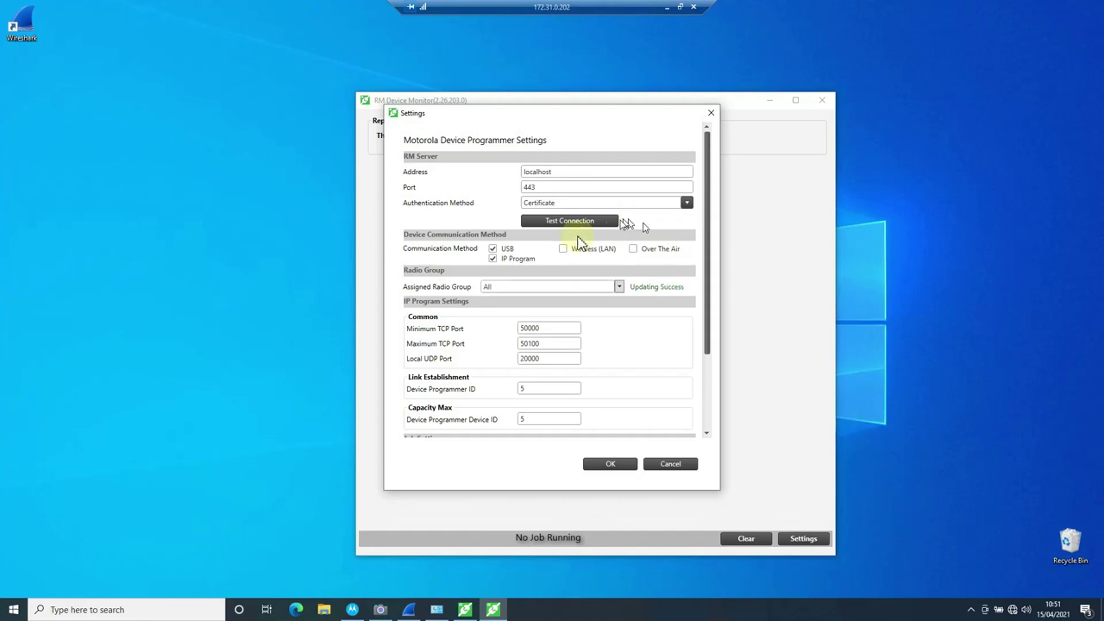
left_click(493, 261)
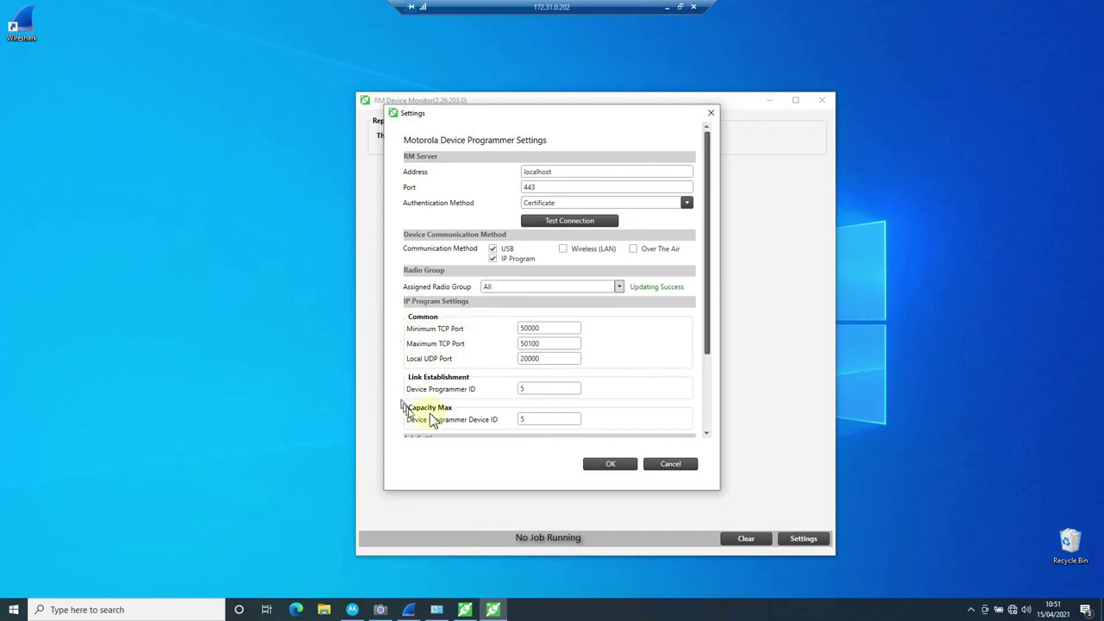
left_click(552, 328)
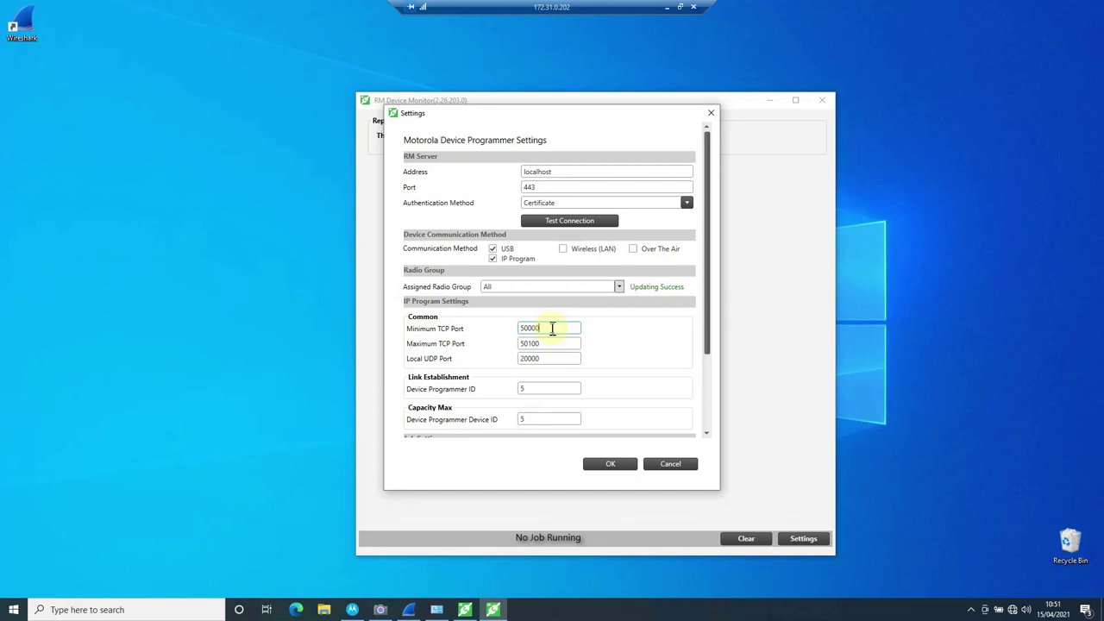
left_click(551, 343)
mouse_move(546, 328)
left_mouse_down()
mouse_move(507, 329)
mouse_move(514, 345)
left_mouse_up()
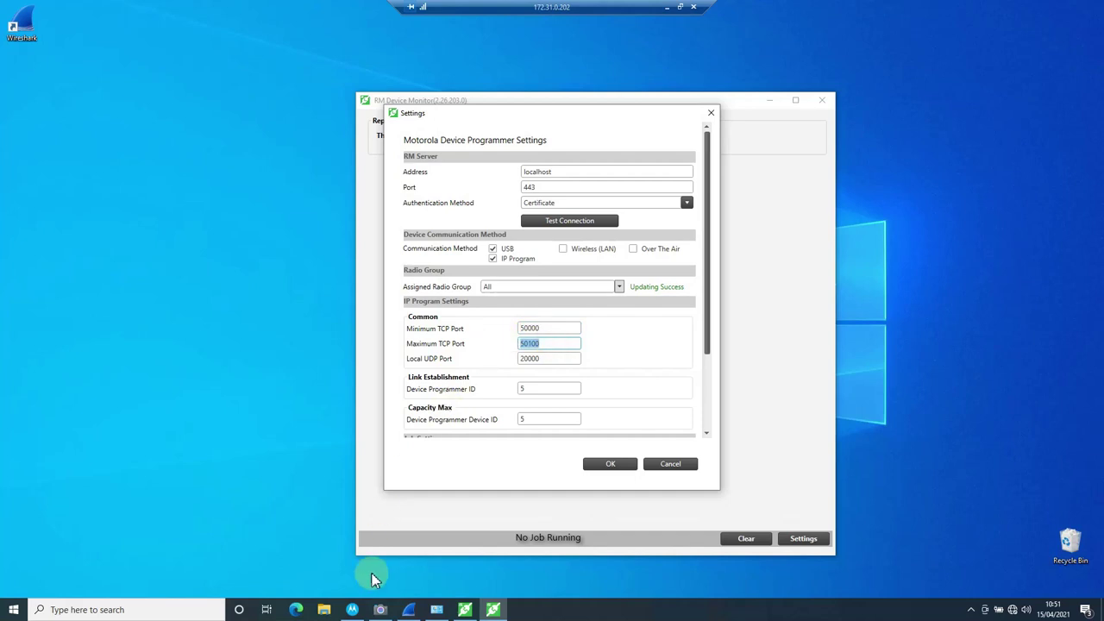
left_click(528, 343)
left_click(543, 327)
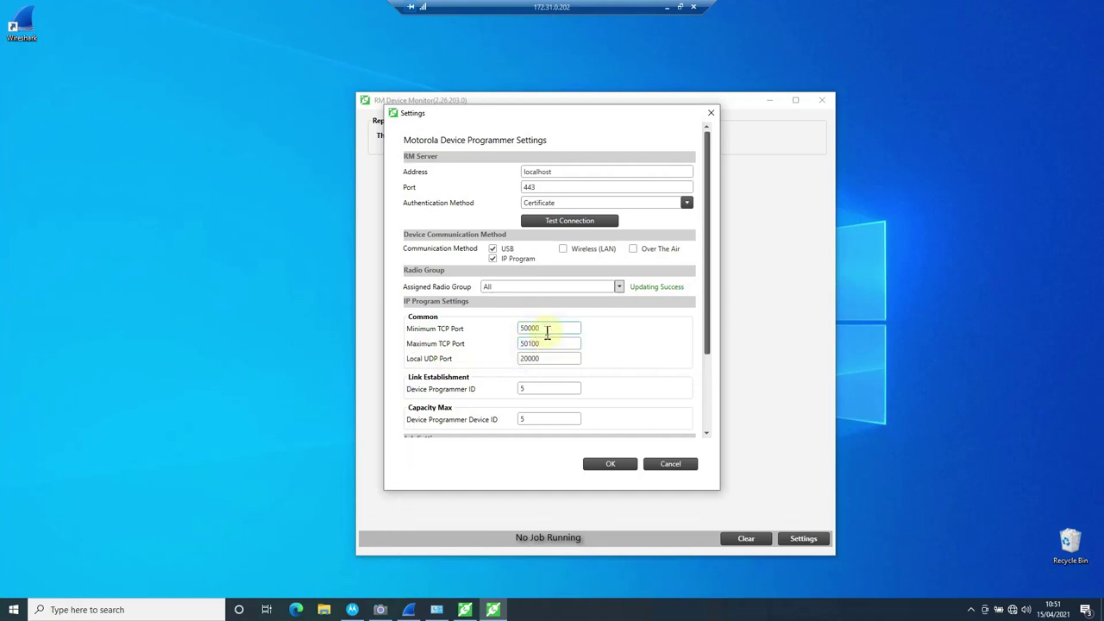
left_click(547, 343)
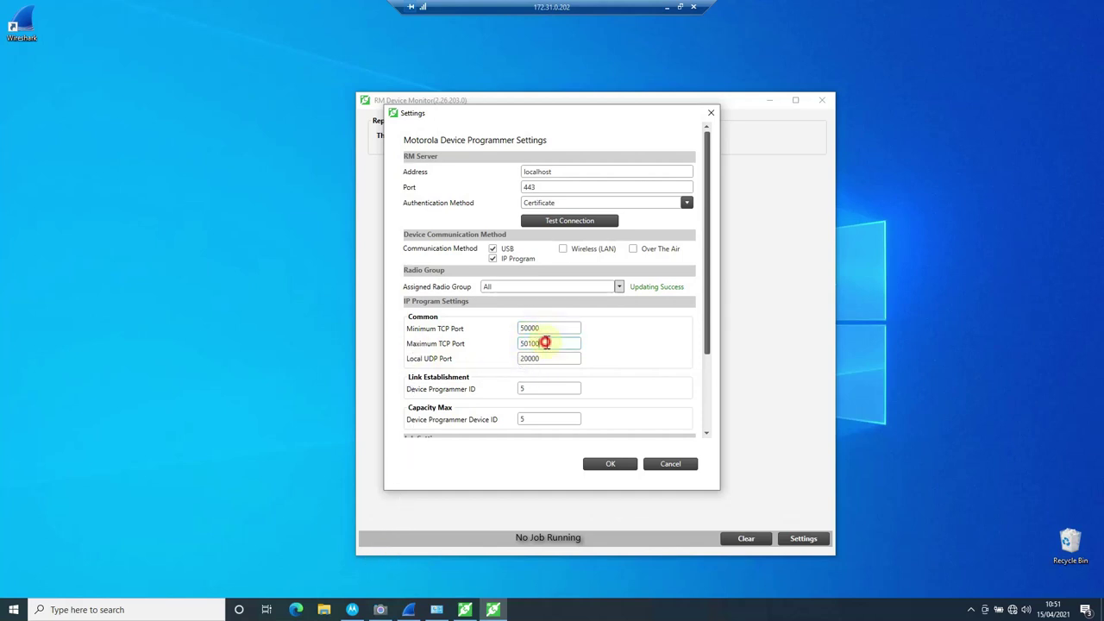
left_click(547, 388)
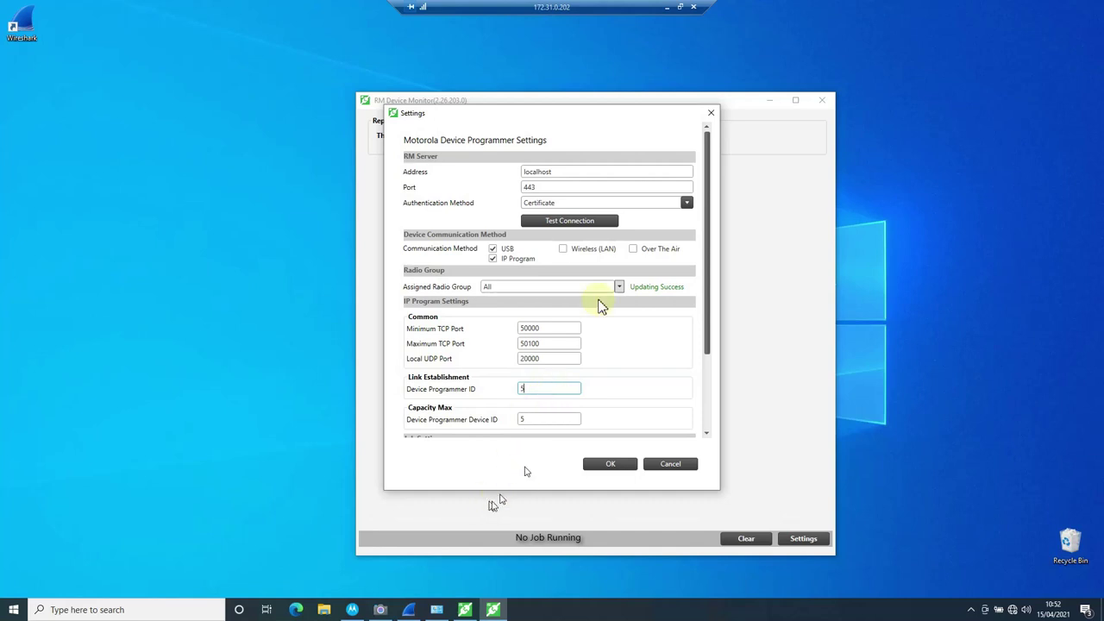
Confirm Radio IDs 1, 2, 101, 102, 3, 4 and IPs, then revisit the Device Programmer ID.
left_click(668, 7)
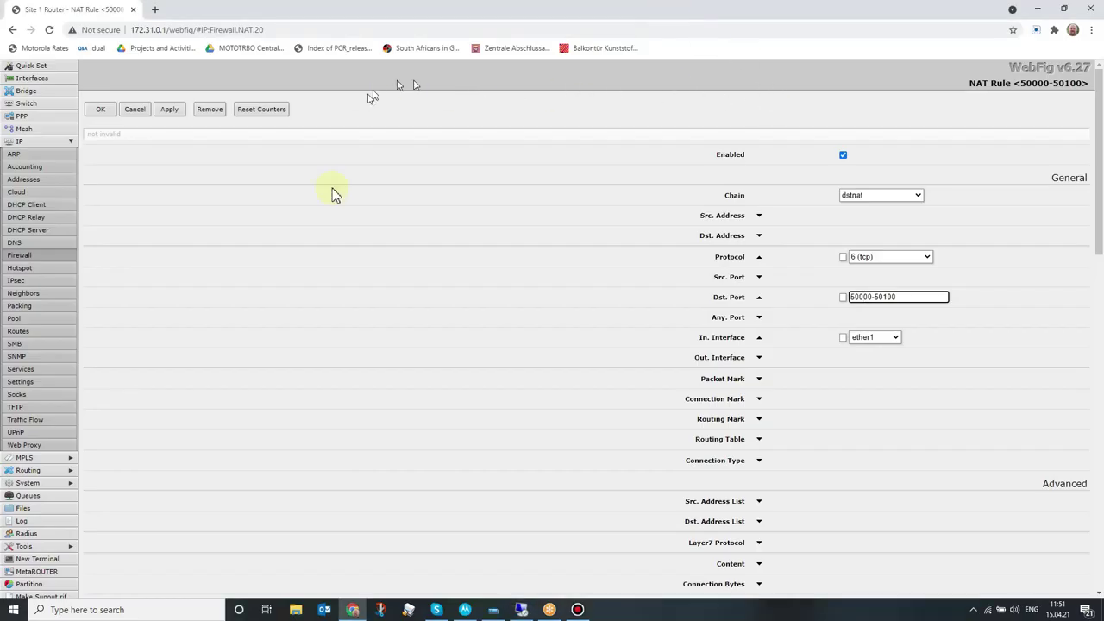
left_click(464, 610)
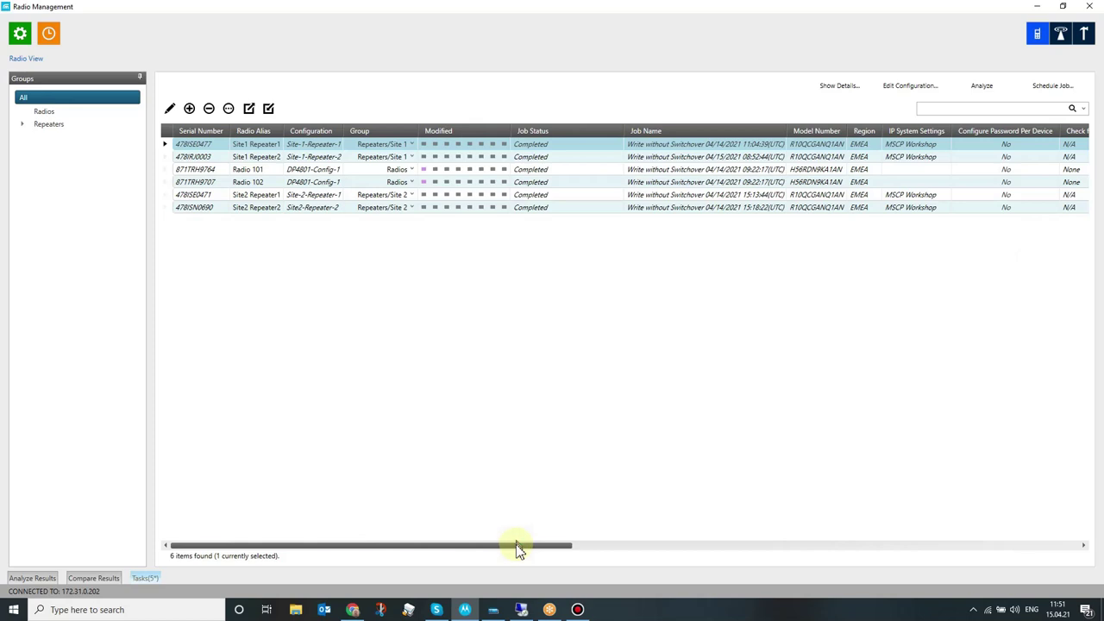
left_click_drag(516, 545, 720, 549)
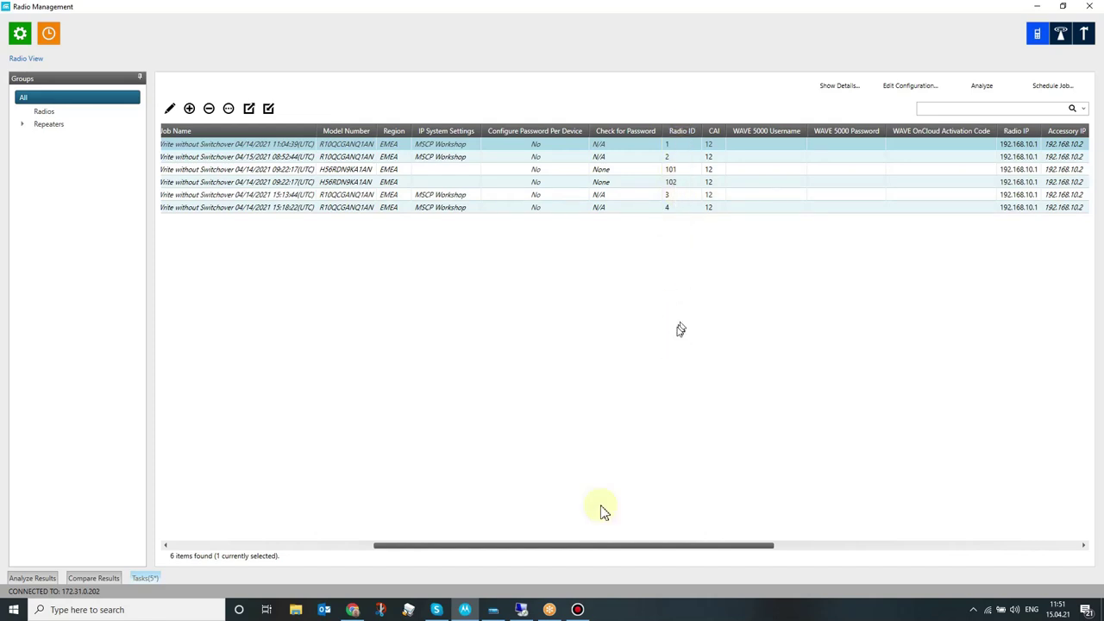
left_click(522, 610)
left_click(532, 389)
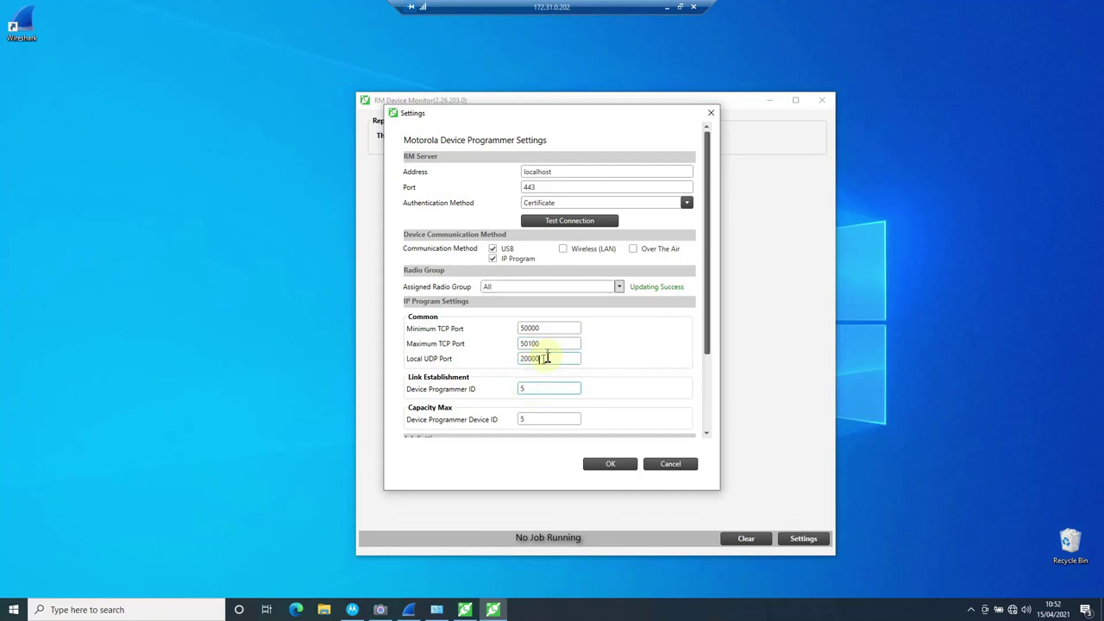
Accept the Device Monitor settings with ports 50000–50100 and programmer ID 5.
scroll(550, 383, "down", 2)
scroll(554, 358, "down", 2)
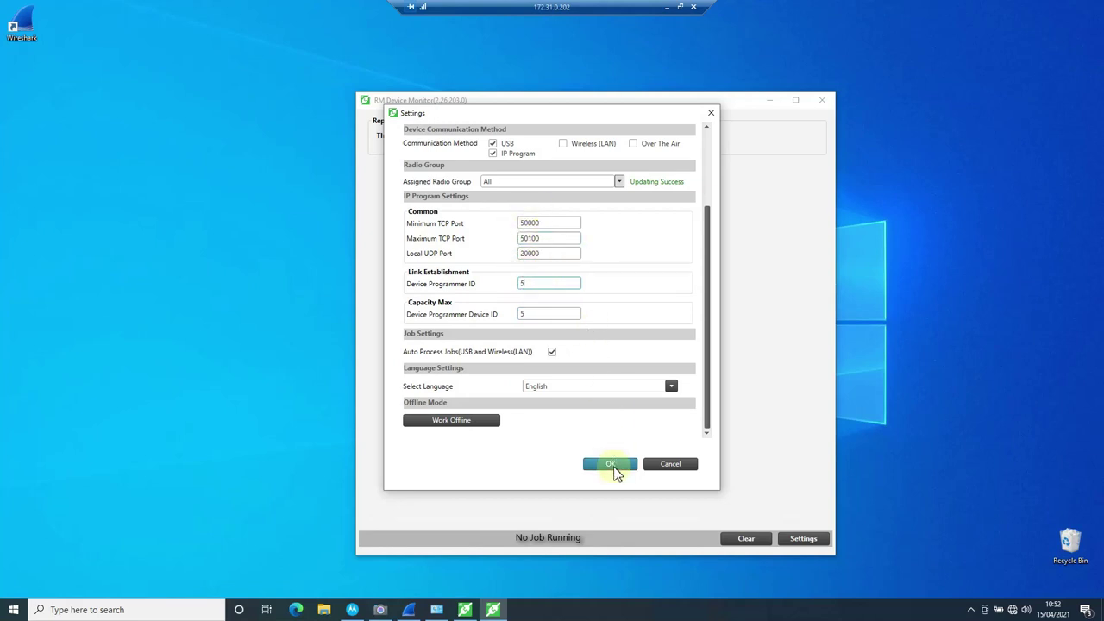
left_click(616, 467)
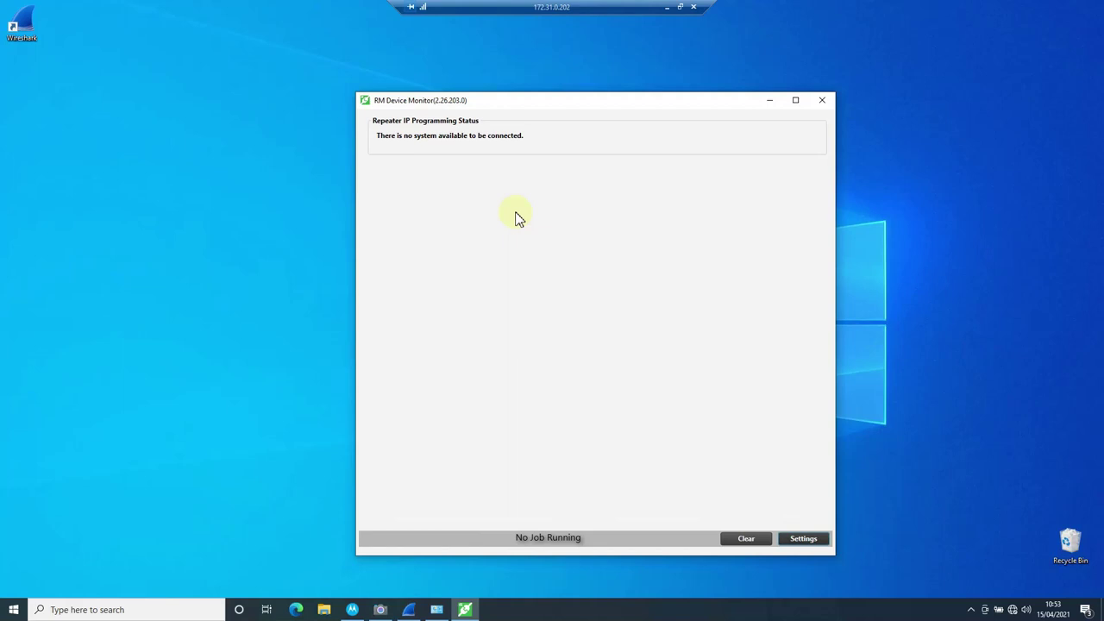
left_click(666, 7)
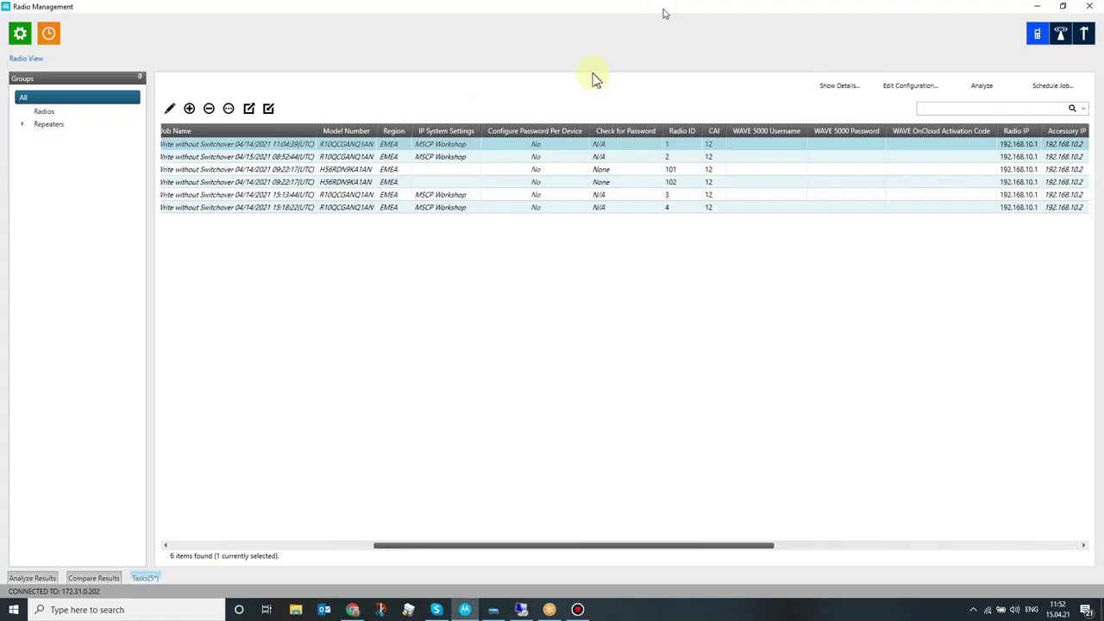
left_click(352, 610)
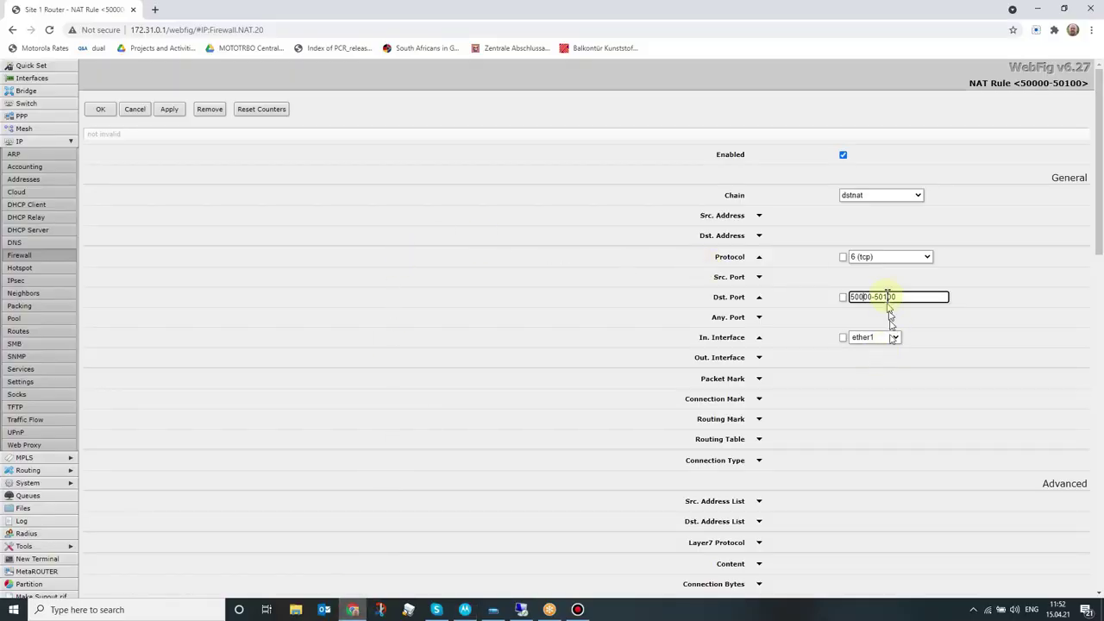
left_click_drag(899, 298, 851, 298)
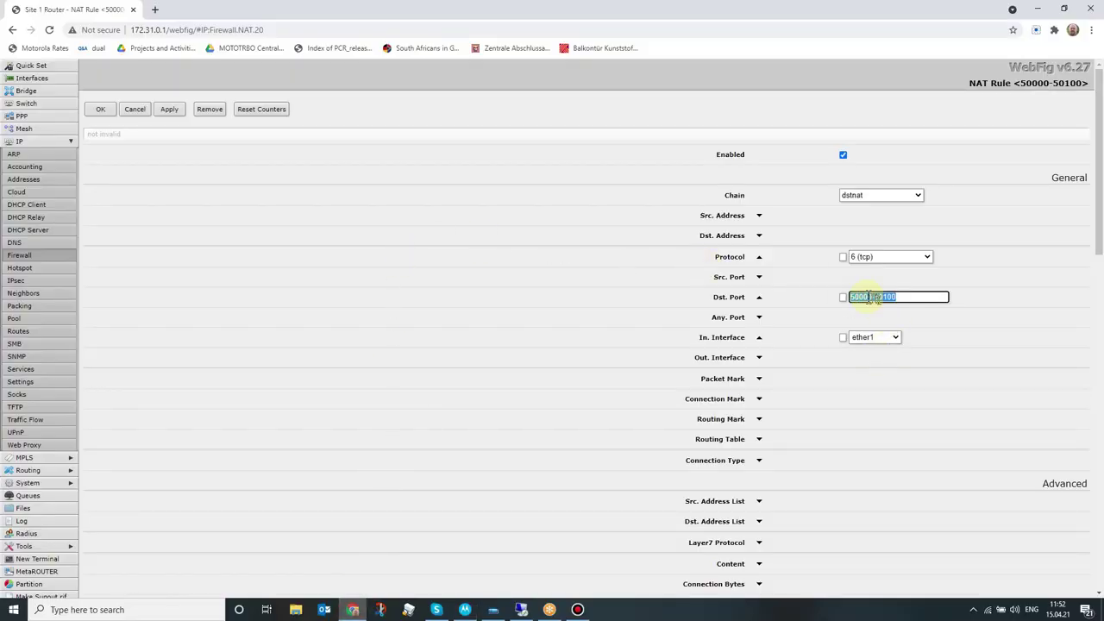
left_click(902, 297)
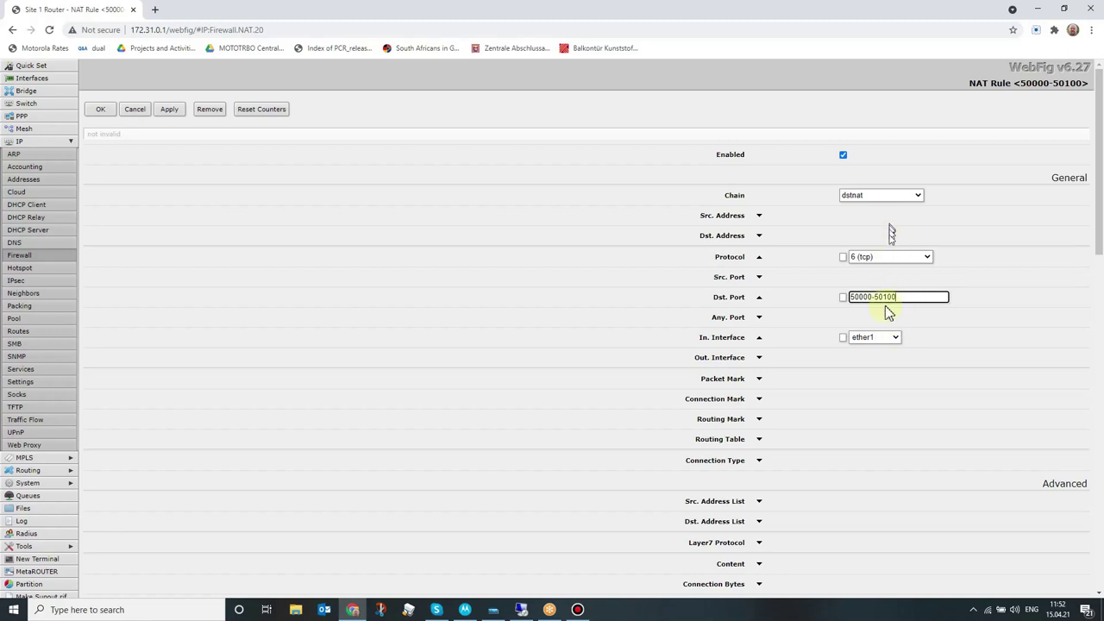
scroll(870, 468, "down", 1)
scroll(875, 461, "down", 9)
scroll(894, 400, "down", 3)
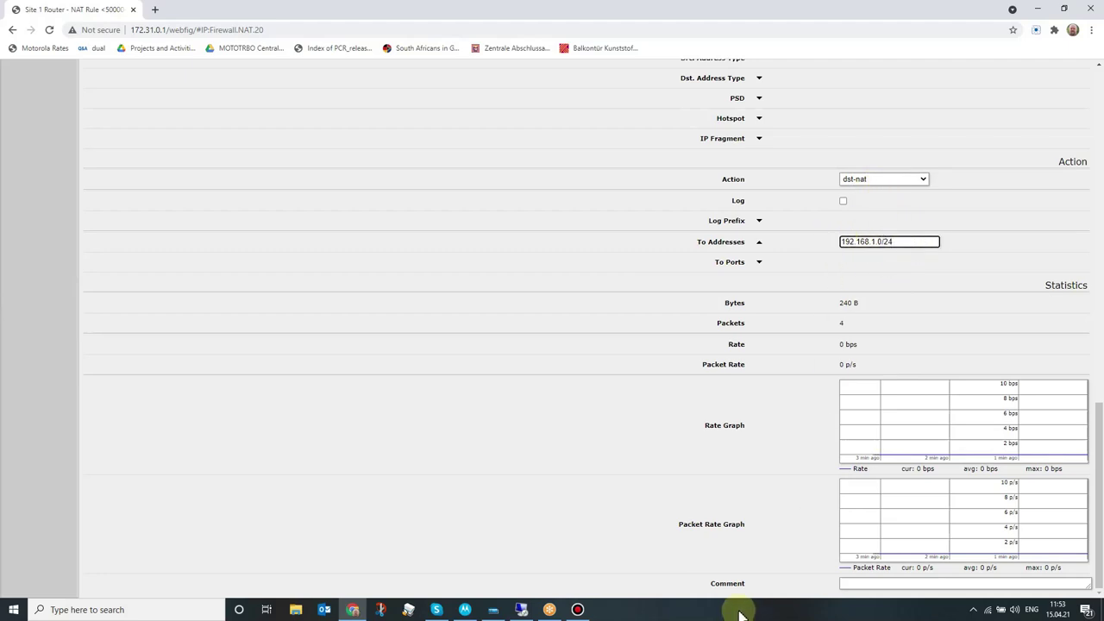
left_click_drag(1099, 505, 1099, 172)
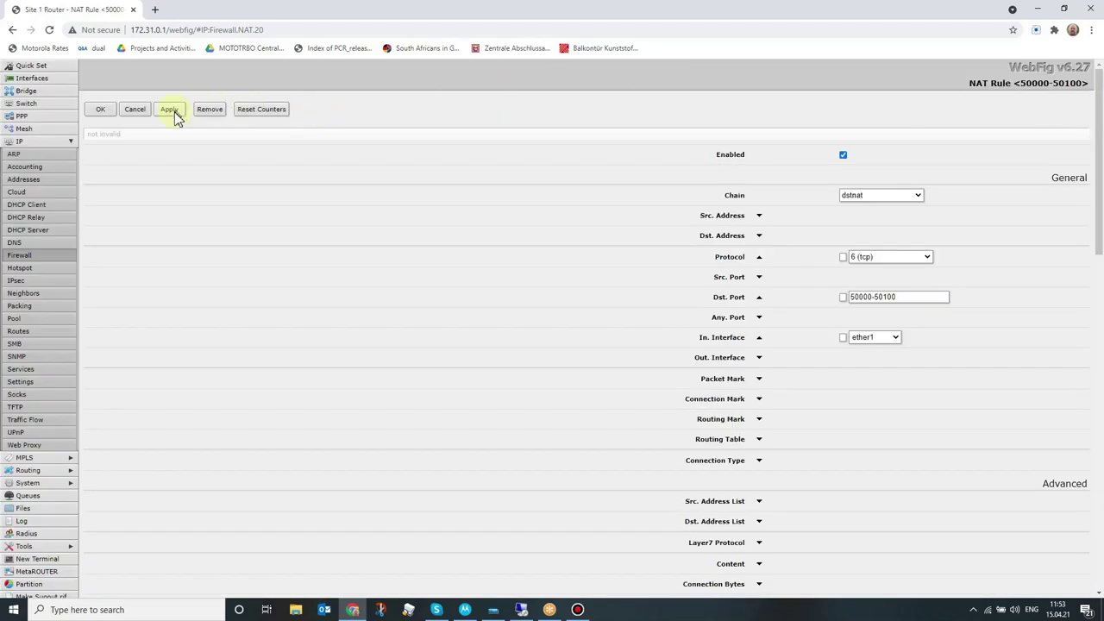
left_click(100, 110)
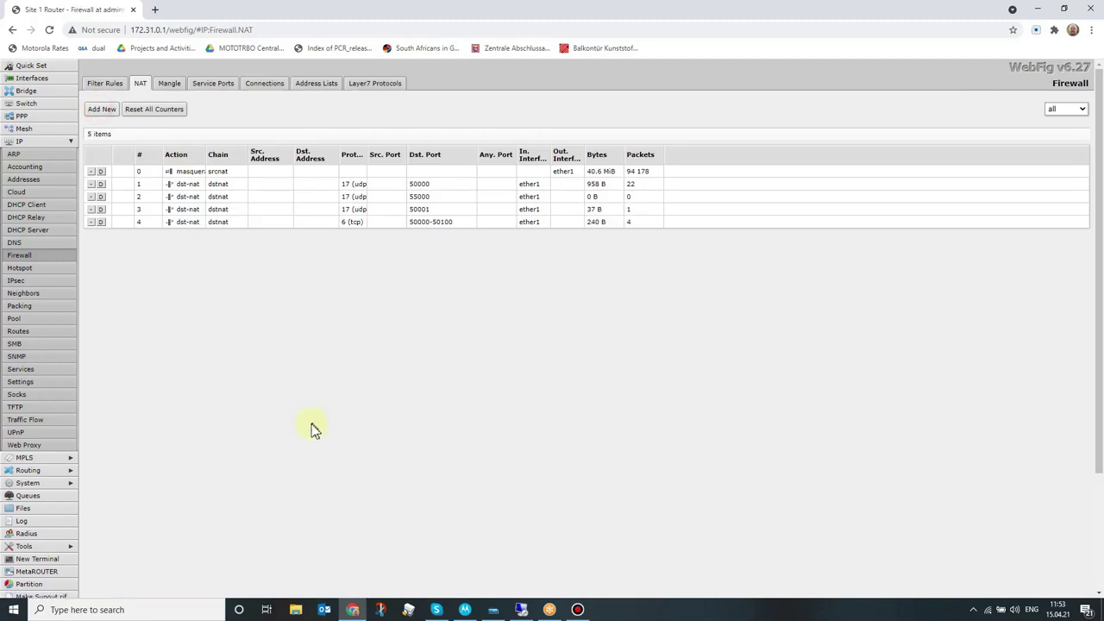
In a new tab, load Site 2 router WebFig at 172.31.0.2 and list its firewall NAT rules.
left_click(155, 9)
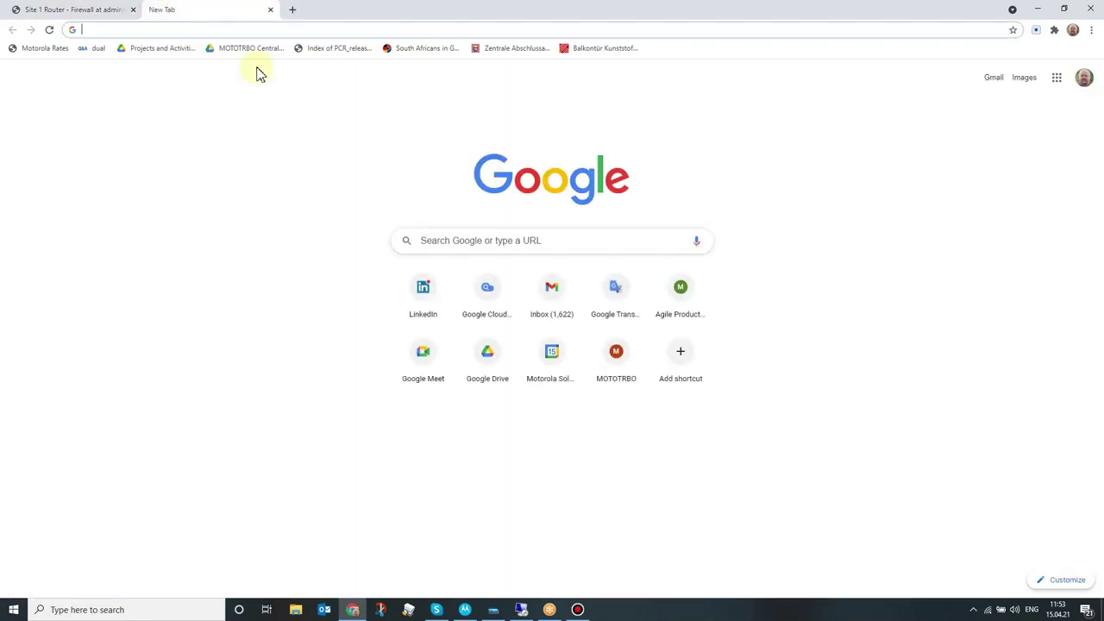
type("172")
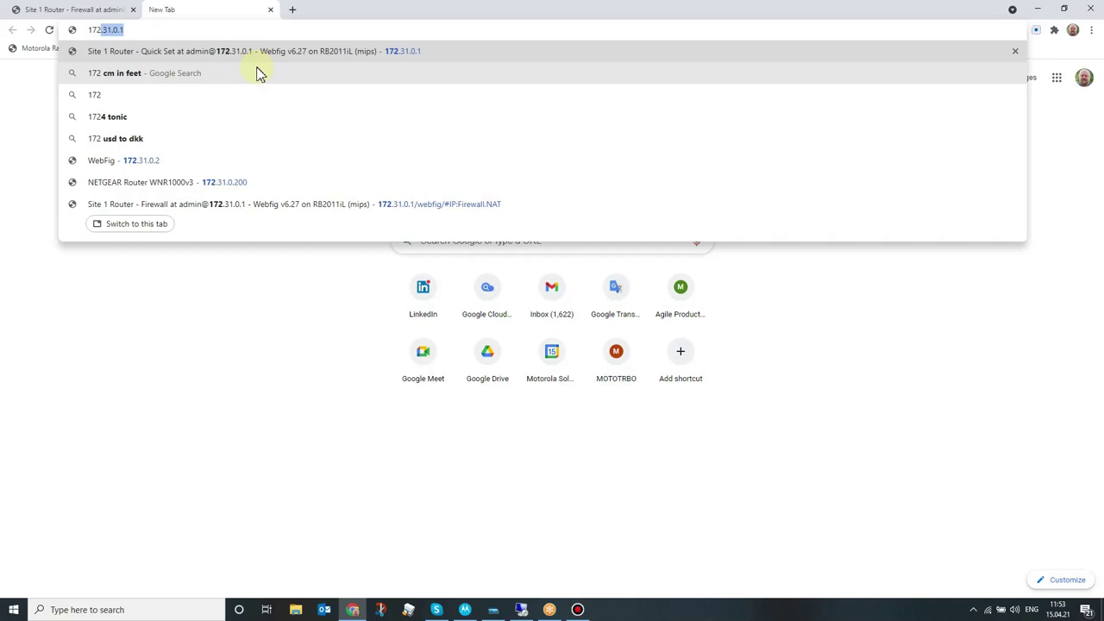
type("21")
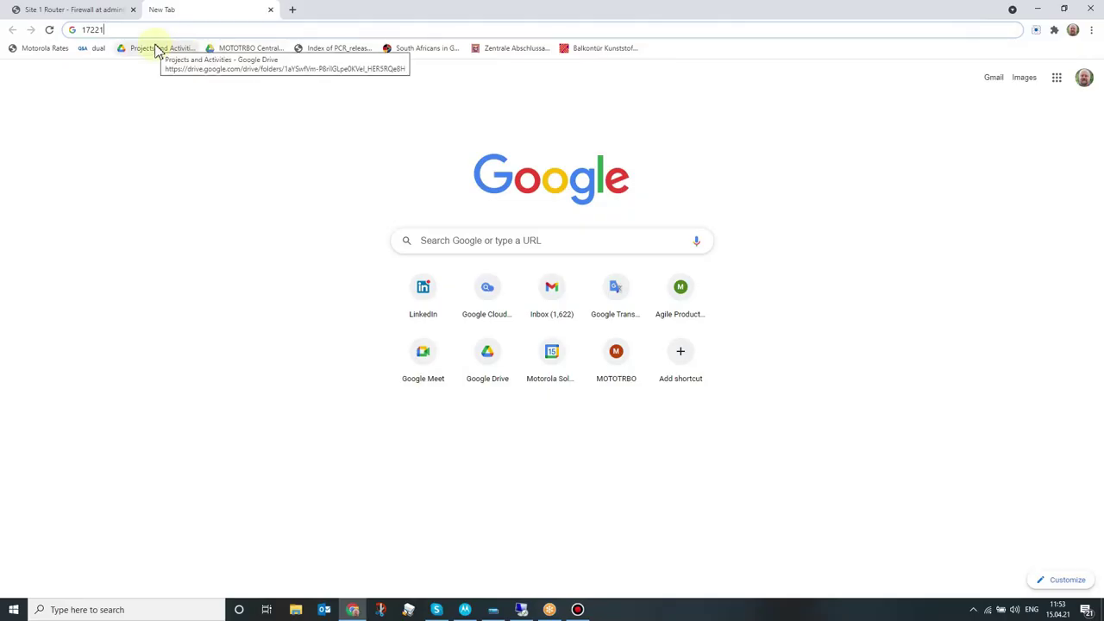
key("BackSpace")
key("BackSpace")
type(".31")
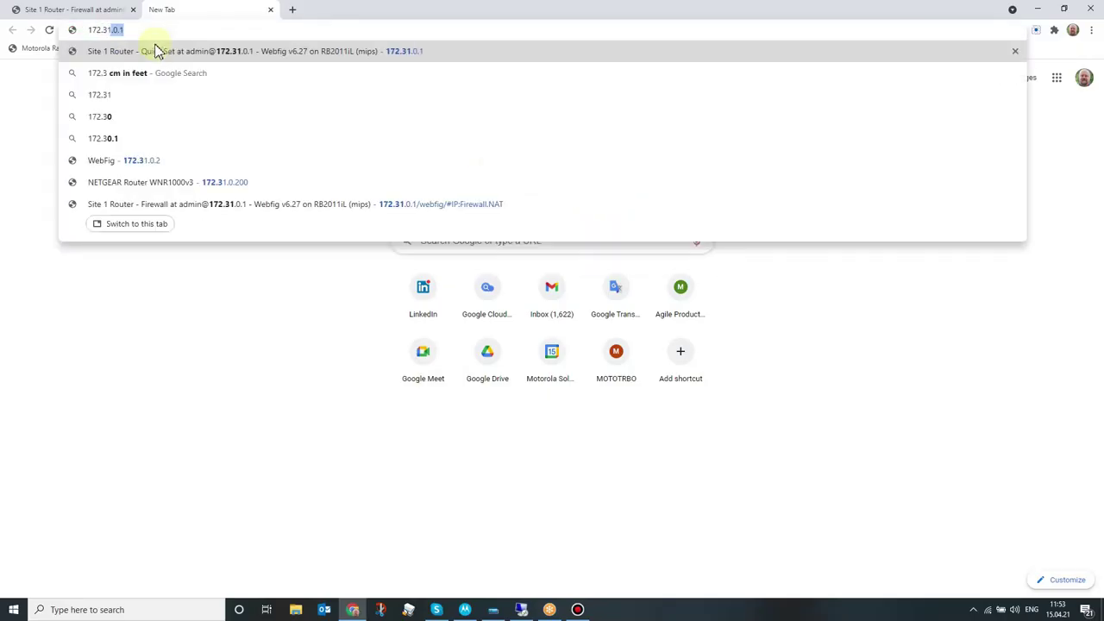
type(".0.2")
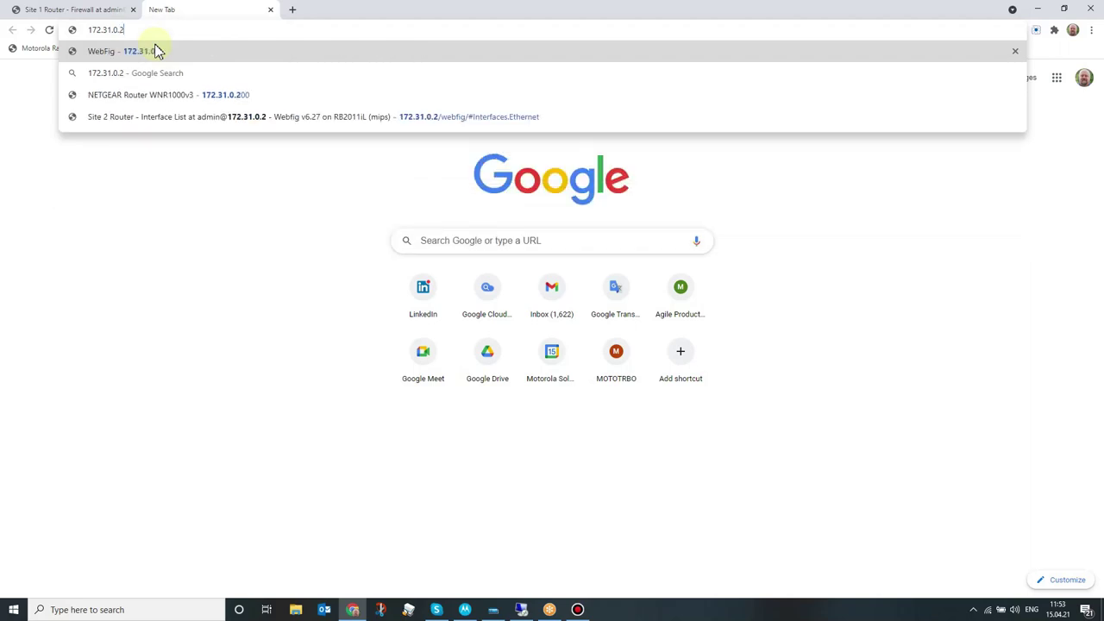
left_click(155, 52)
left_click(38, 142)
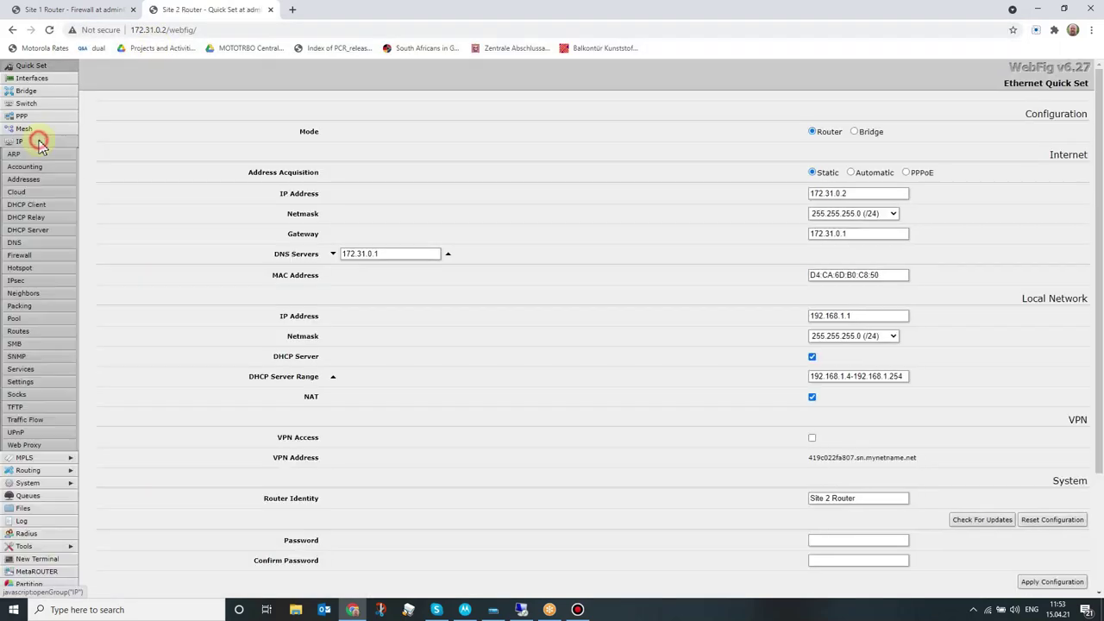
left_click(30, 256)
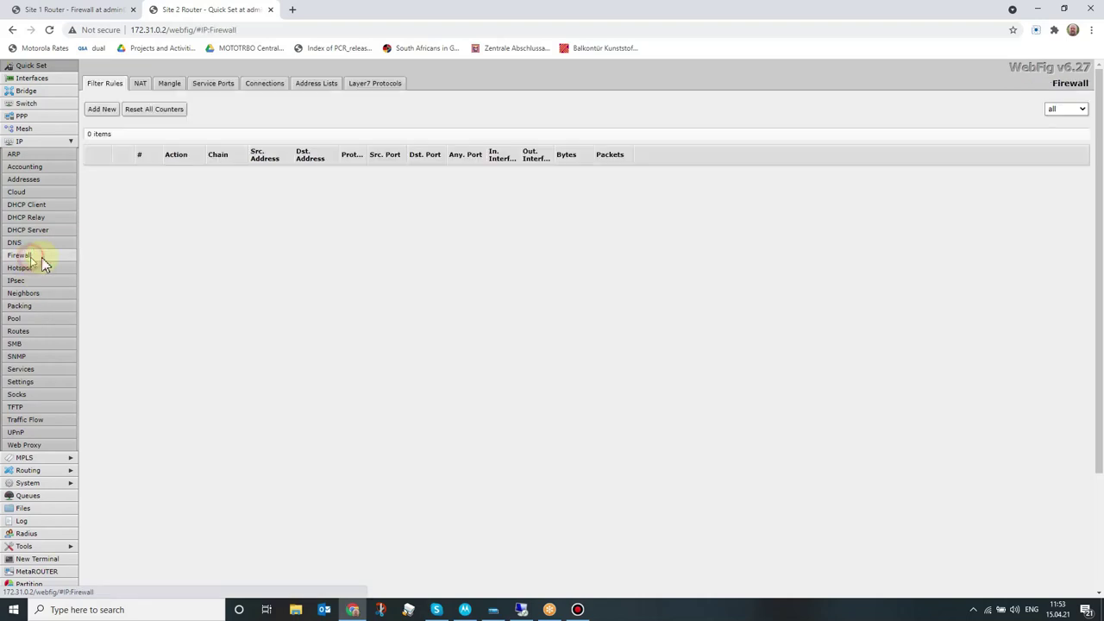
left_click(141, 85)
left_click(154, 225)
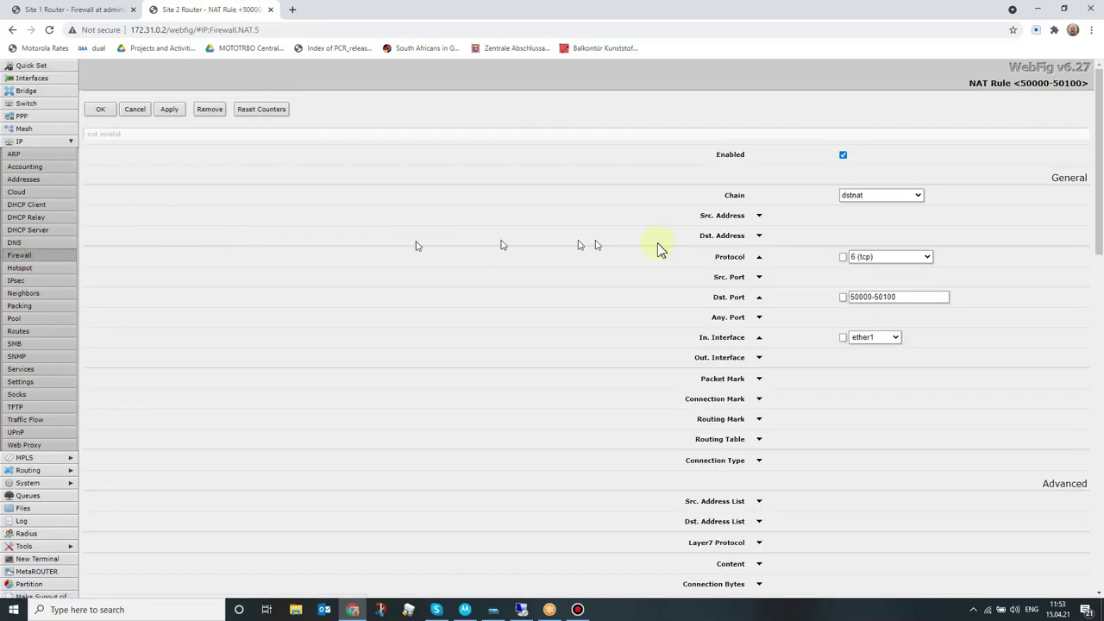
scroll(884, 452, "down", 1)
scroll(883, 455, "down", 6)
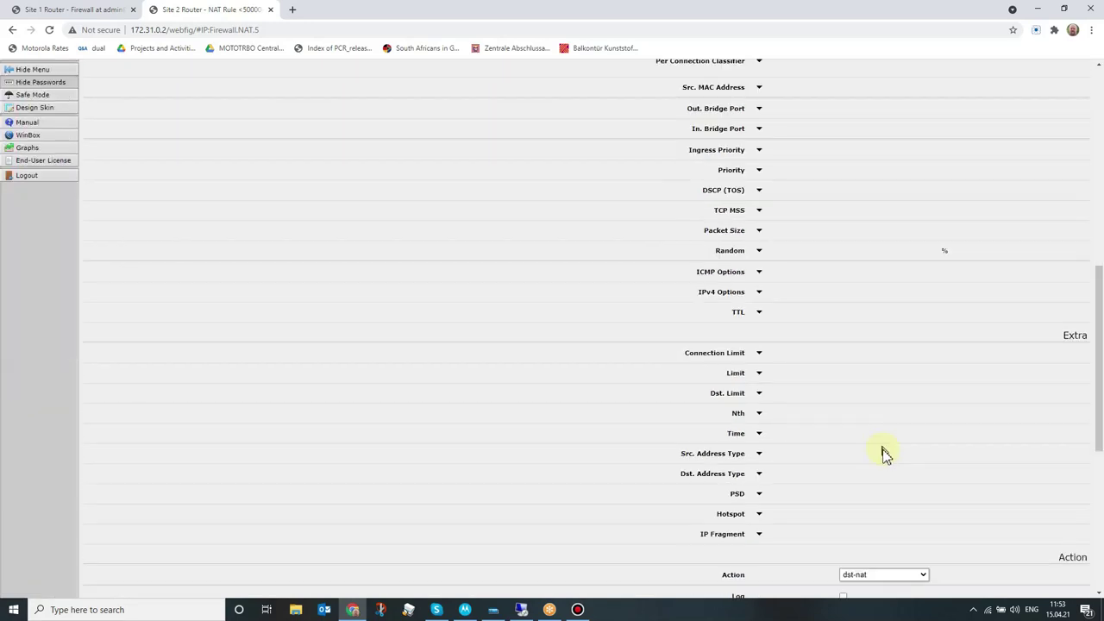
scroll(883, 453, "down", 5)
scroll(883, 431, "up", 4)
scroll(859, 336, "up", 5)
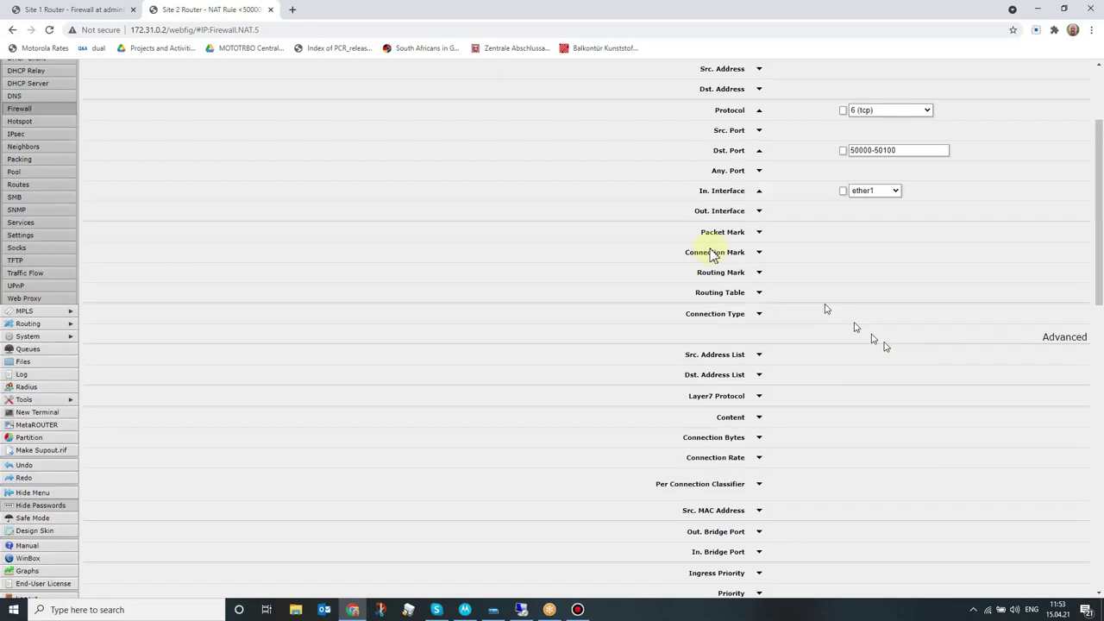
scroll(855, 326, "up", 3)
left_click(100, 110)
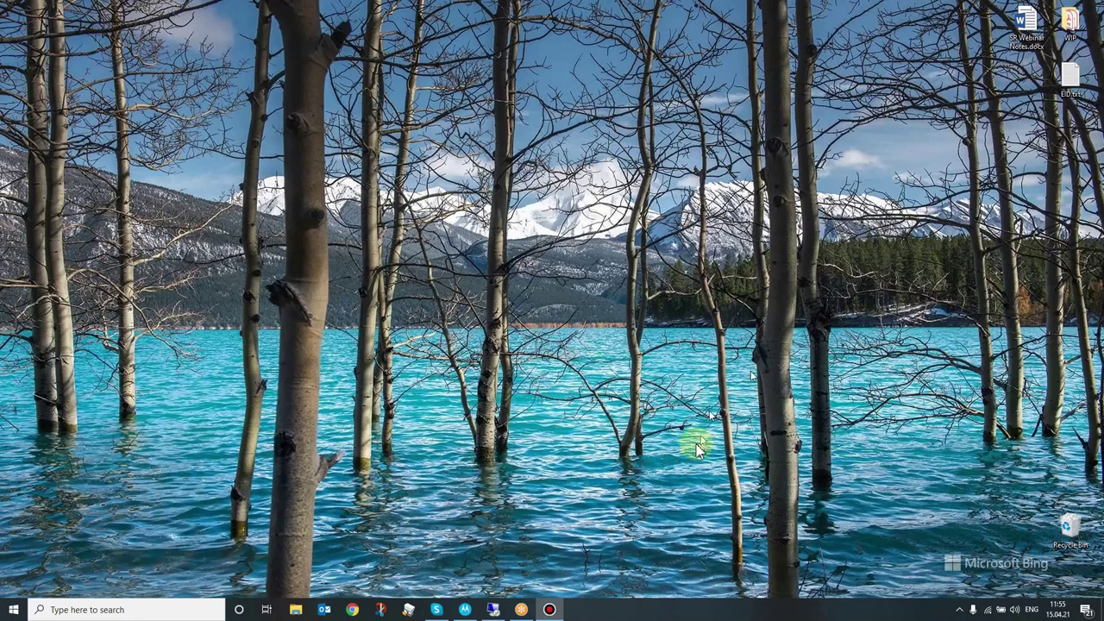
Launch MOTOTRBO RDAC maximized and bring up its Remote Mode Systems dialog.
left_click(13, 610)
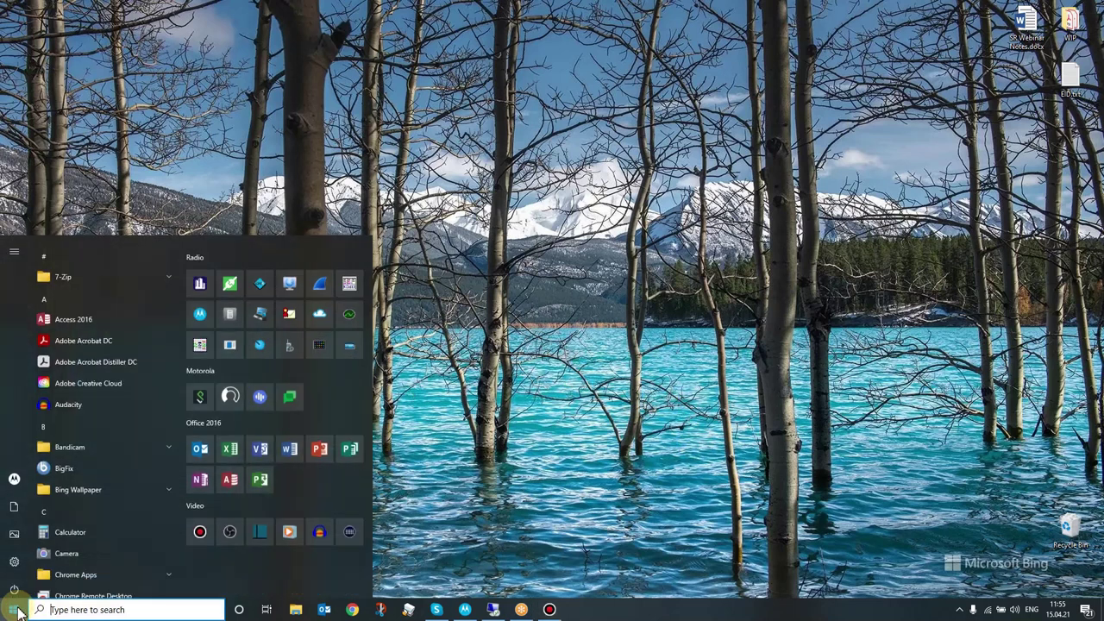
left_click(354, 337)
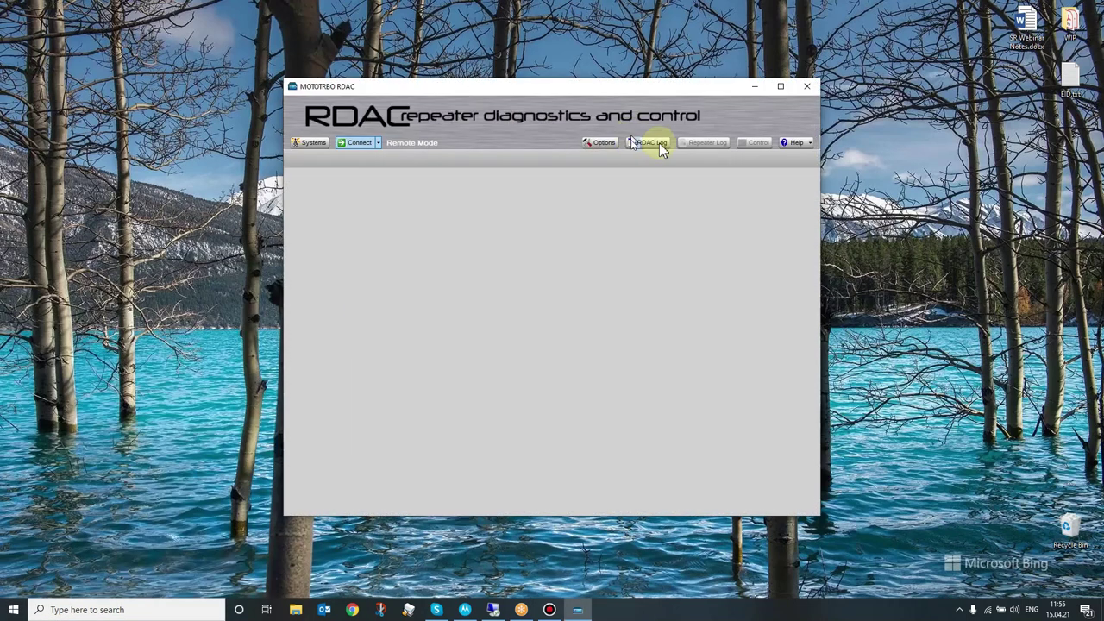
left_click(781, 86)
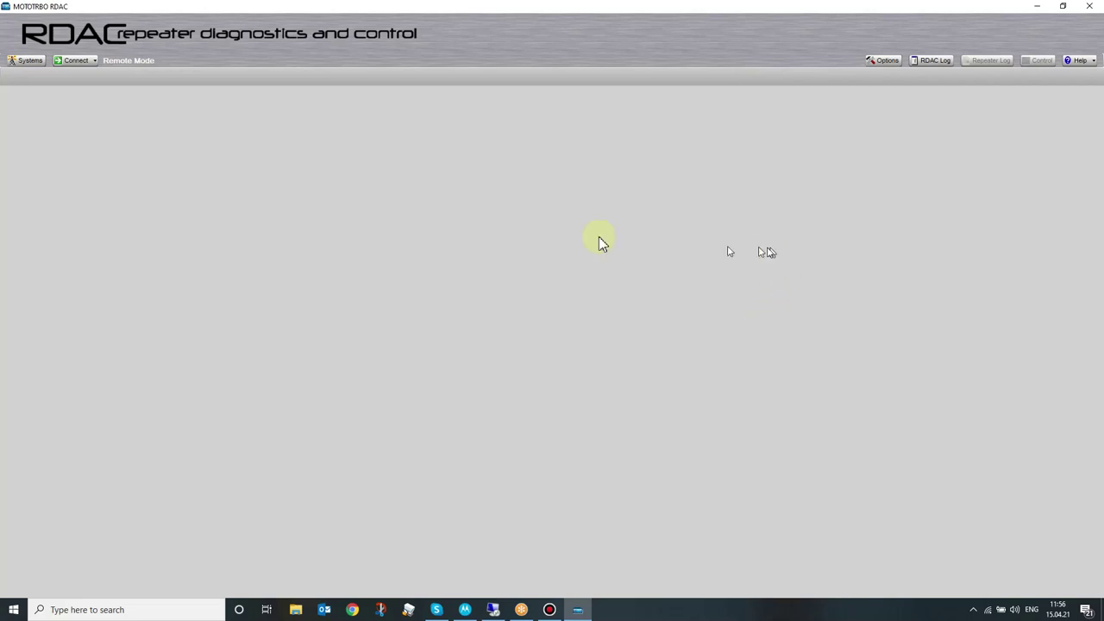
left_click(29, 62)
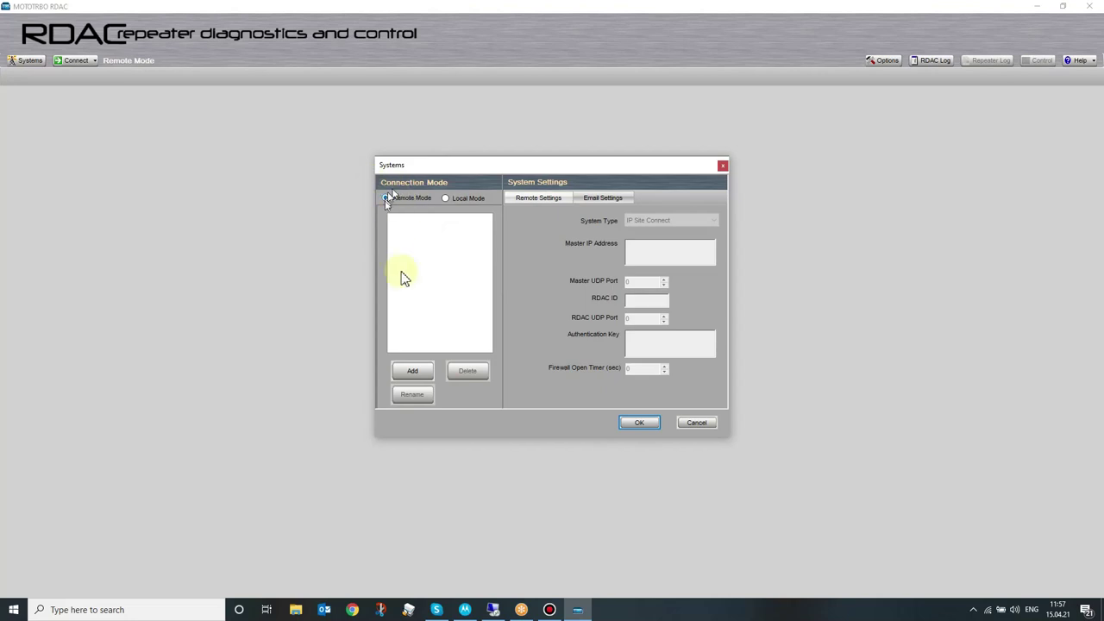
Add system Sys 1 and give it the Linked Capacity Plus system type.
left_click(413, 373)
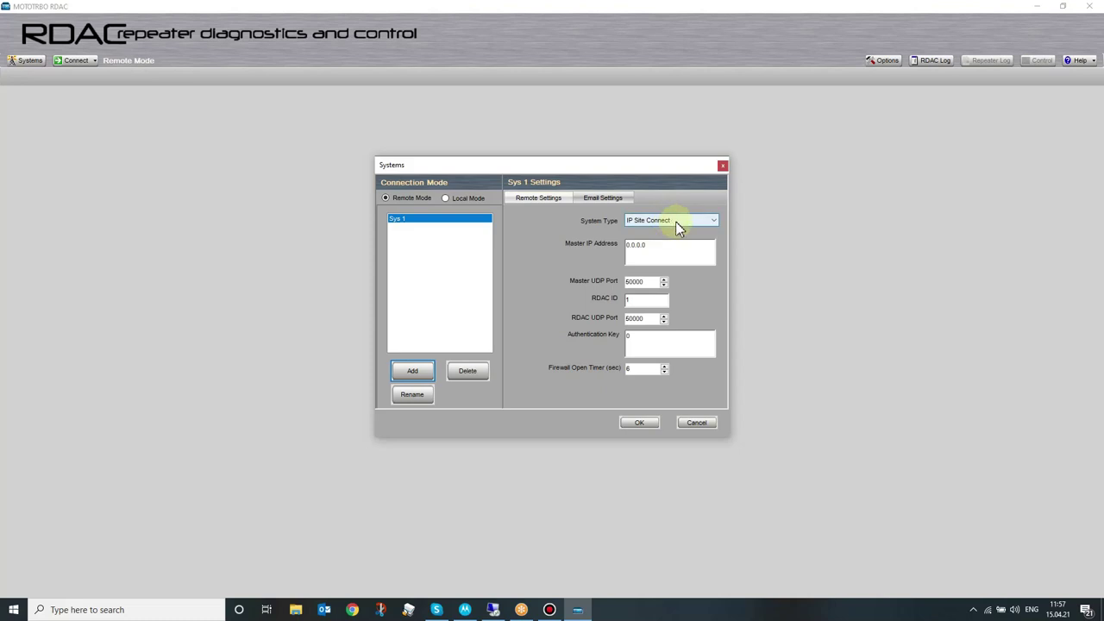
left_click(678, 224)
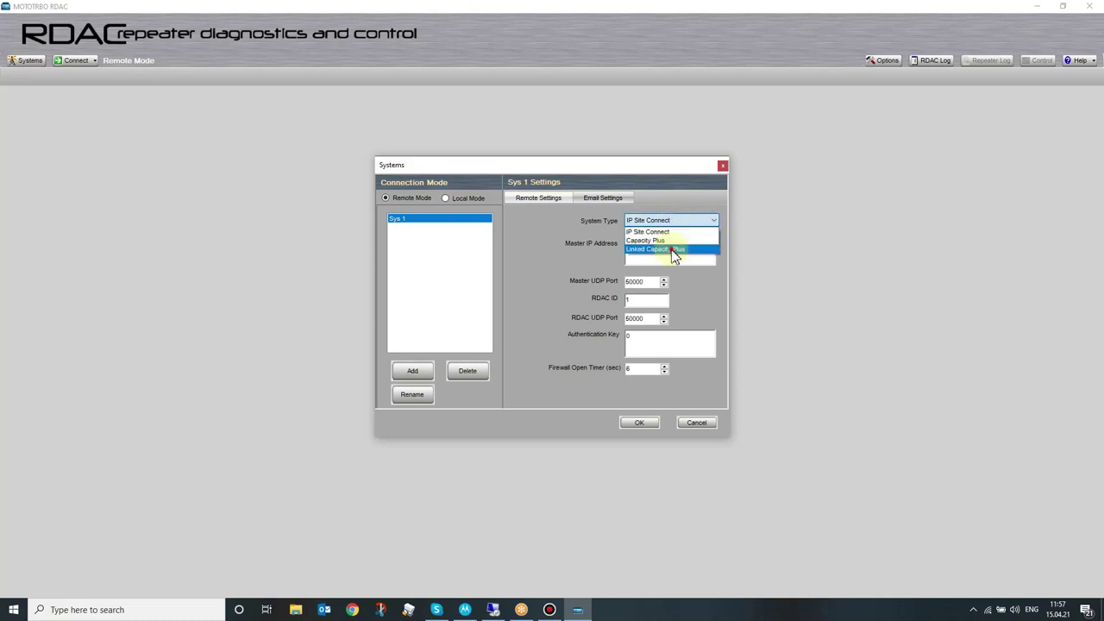
left_click(671, 249)
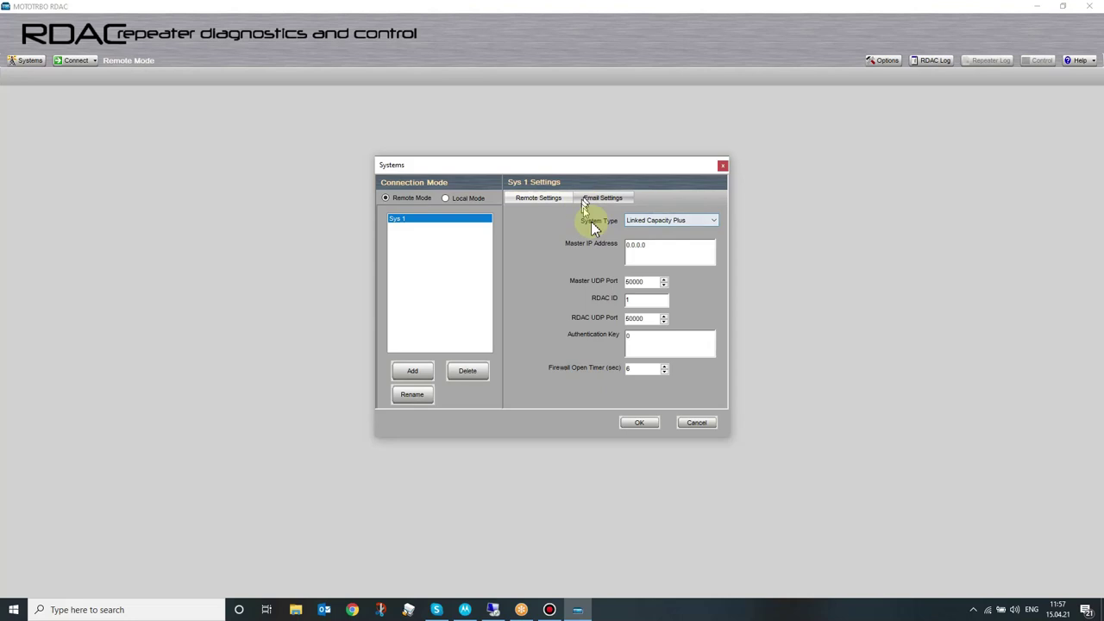
left_click(650, 223)
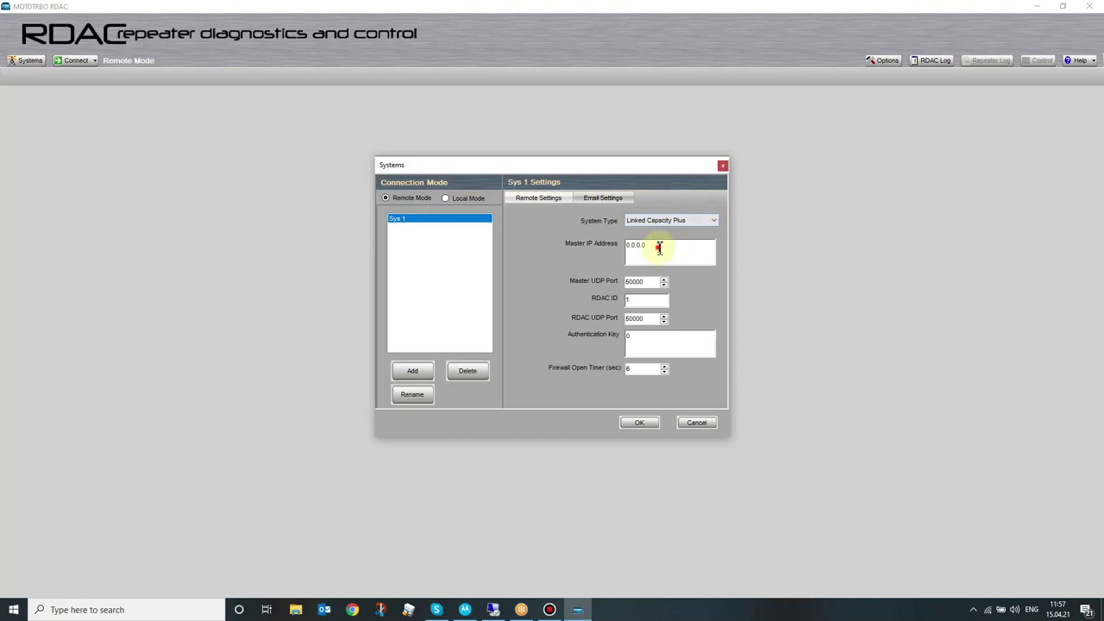
Replace the Sys 1 master IP with 172.31.0.1, then switch to Radio Management.
left_click(658, 247)
double_click(658, 247)
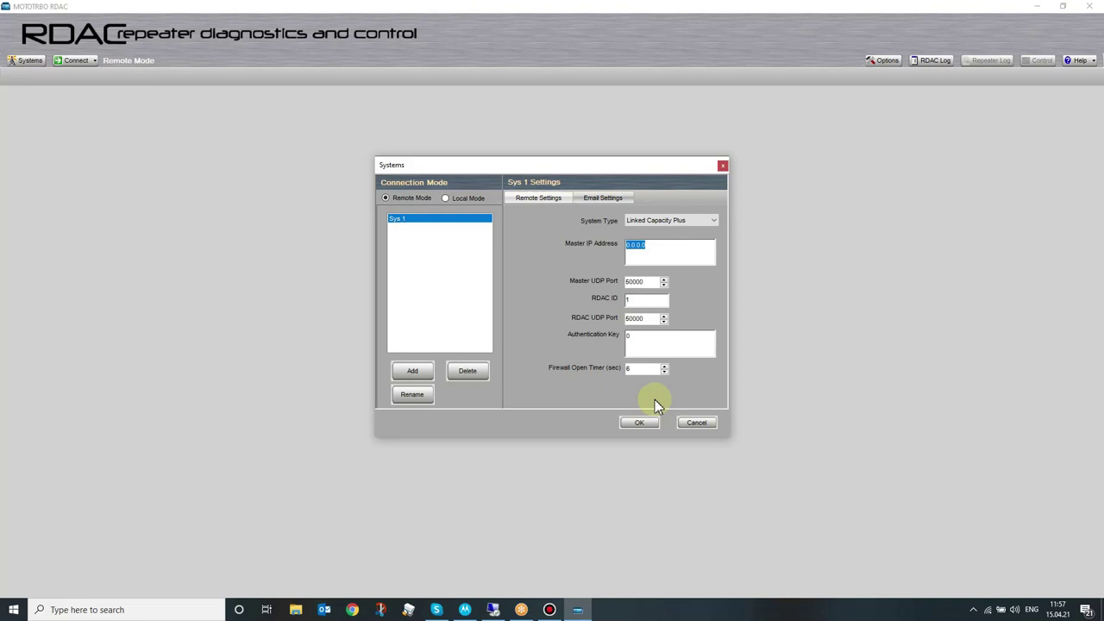
type("172.")
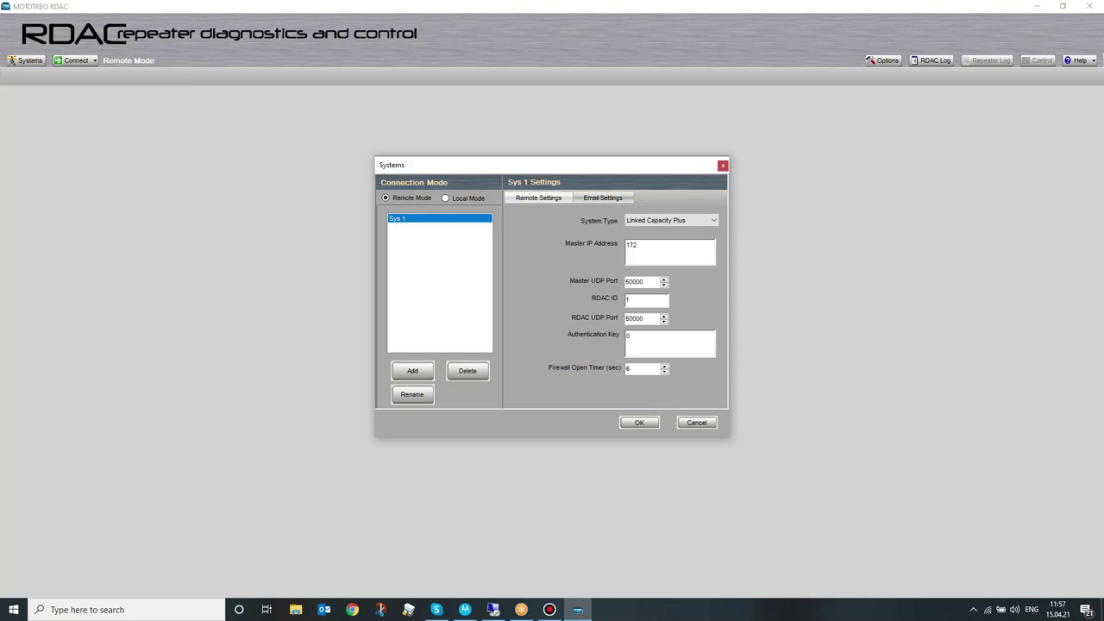
type("31.")
type("0.")
type("1")
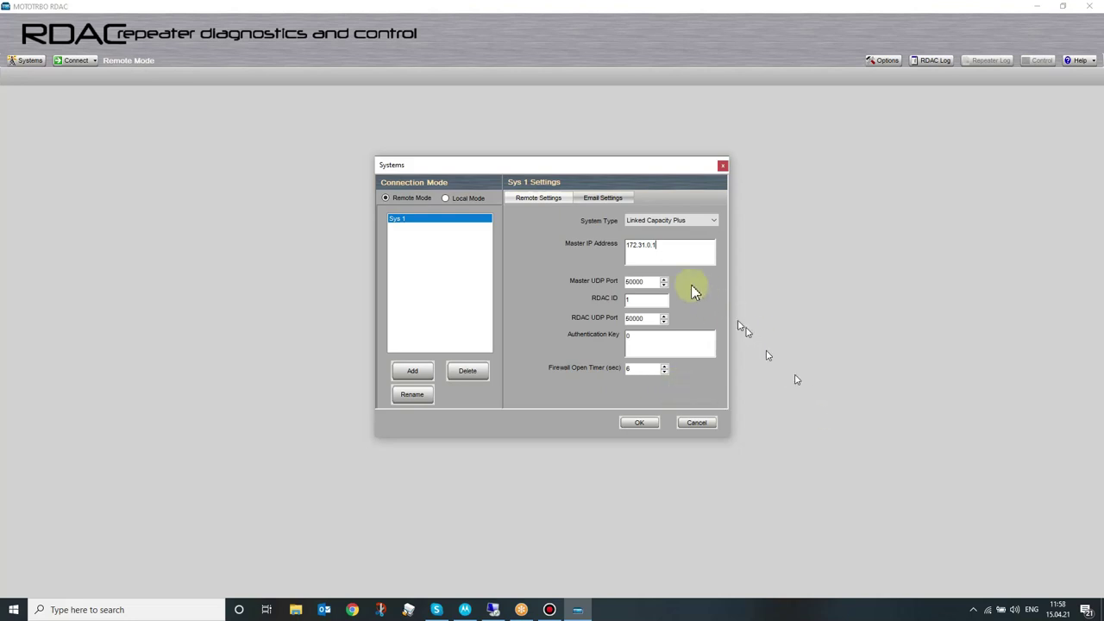
left_click(649, 281)
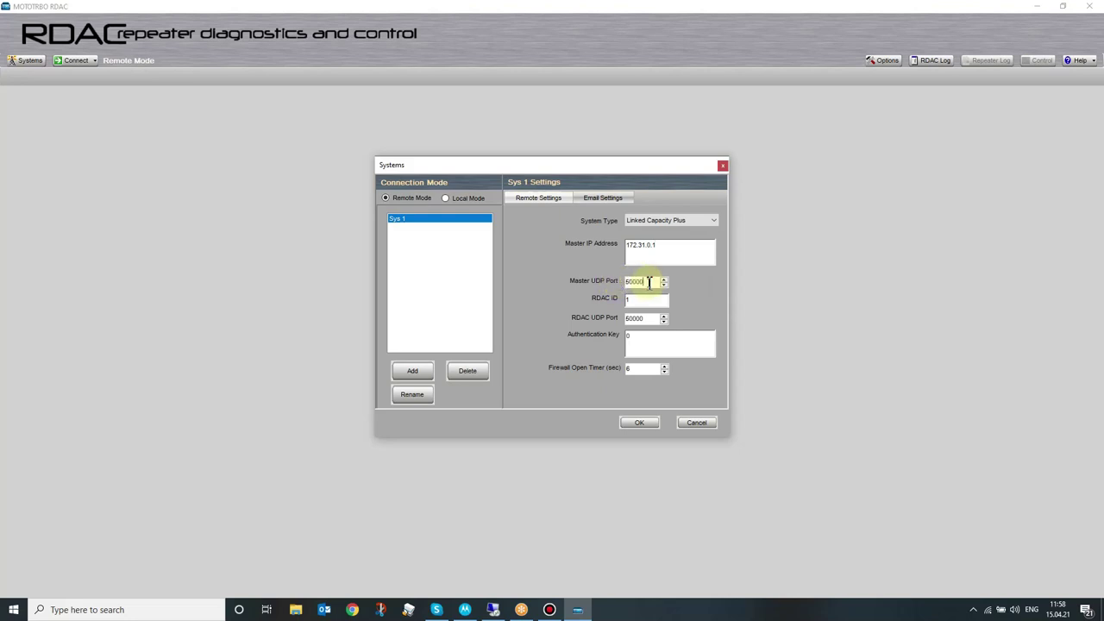
left_click(465, 608)
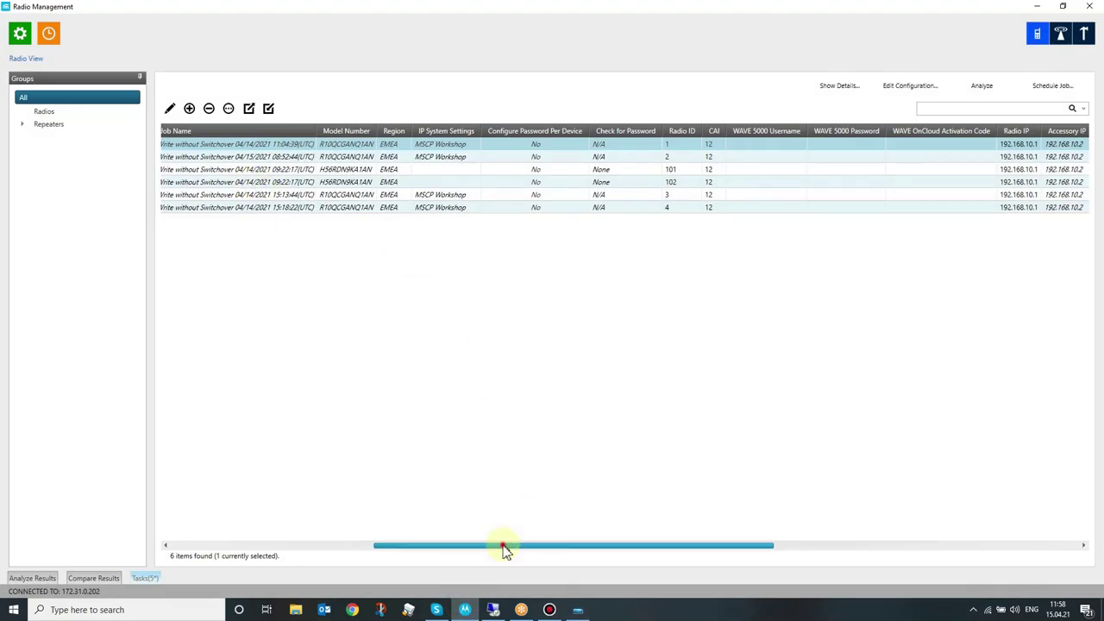
Confirm Site-1-Repeater-1's Link Establishment master UDP port is 50000, then return to RDAC.
left_click_drag(506, 545, 250, 542)
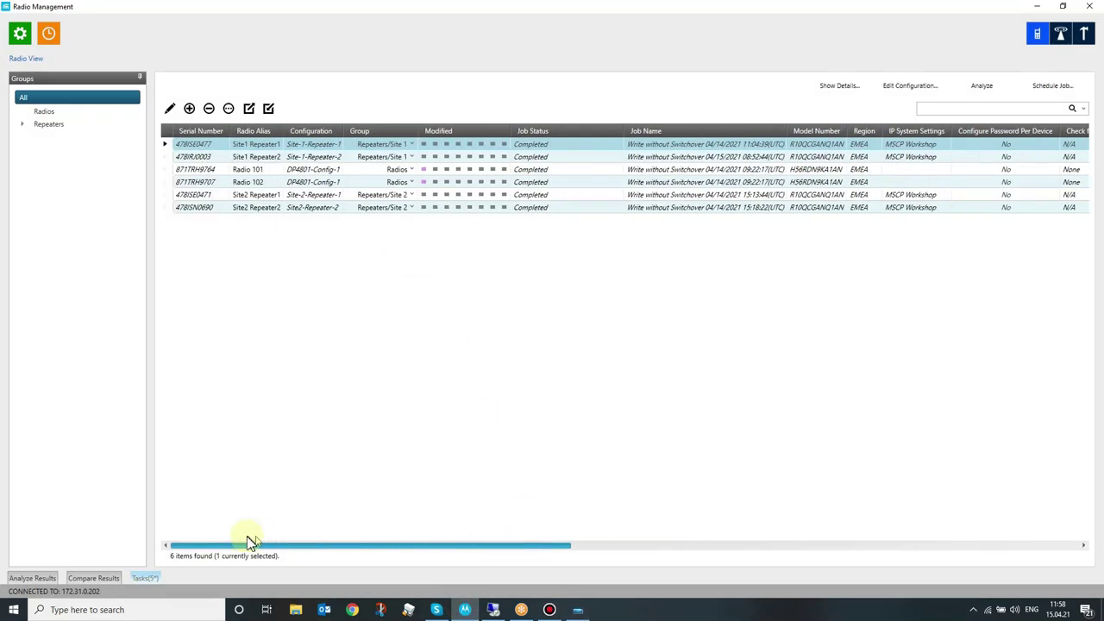
left_click(165, 143)
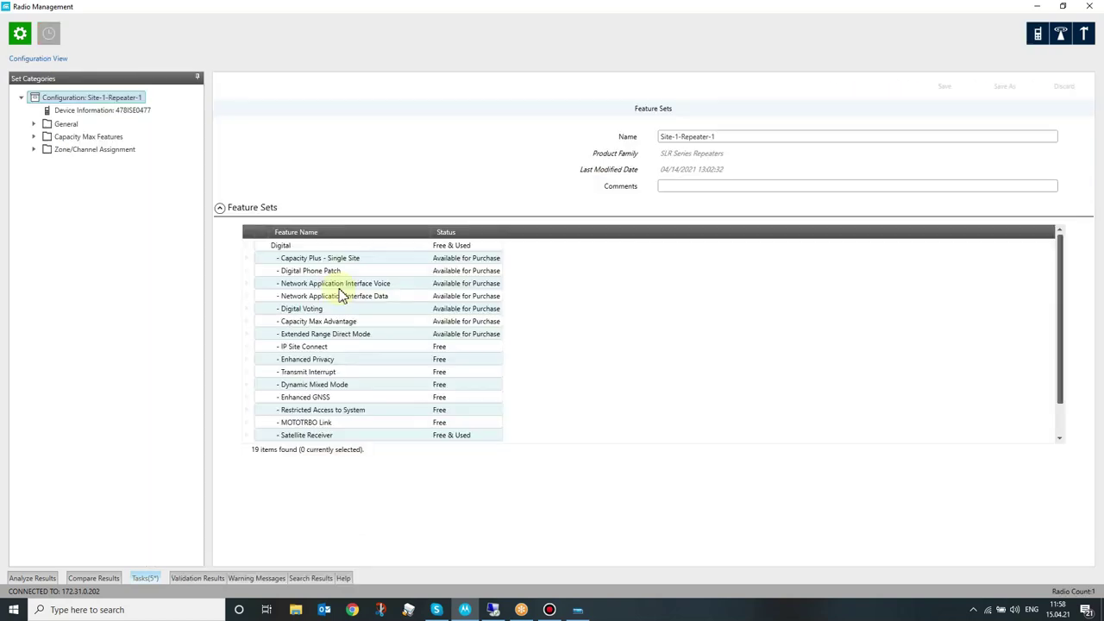
left_click(38, 125)
left_click(112, 191)
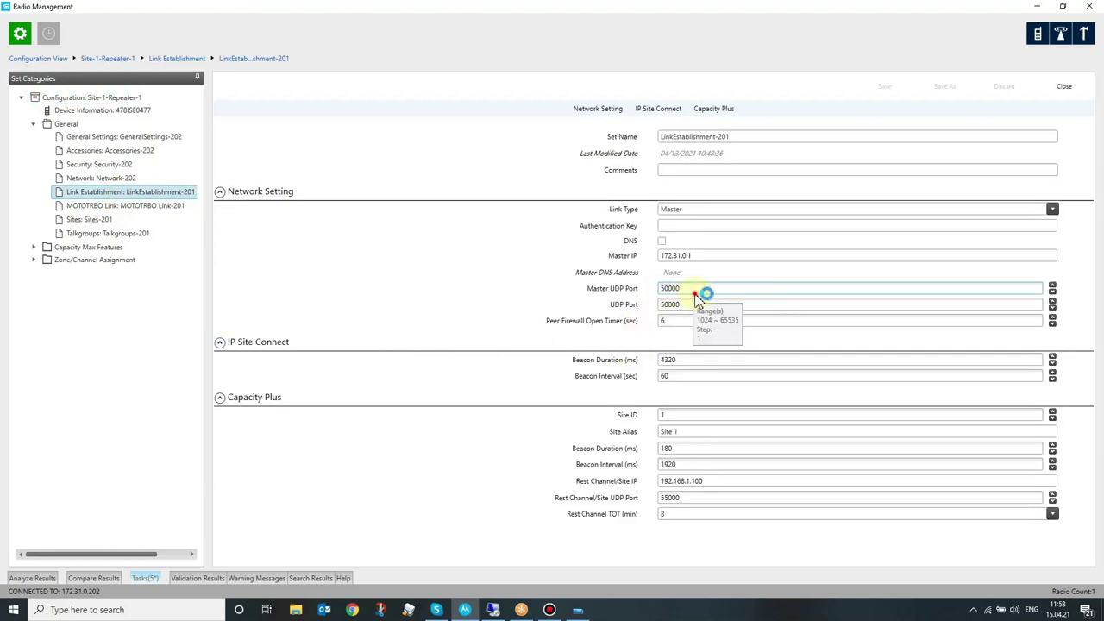
left_click_drag(690, 288, 651, 293)
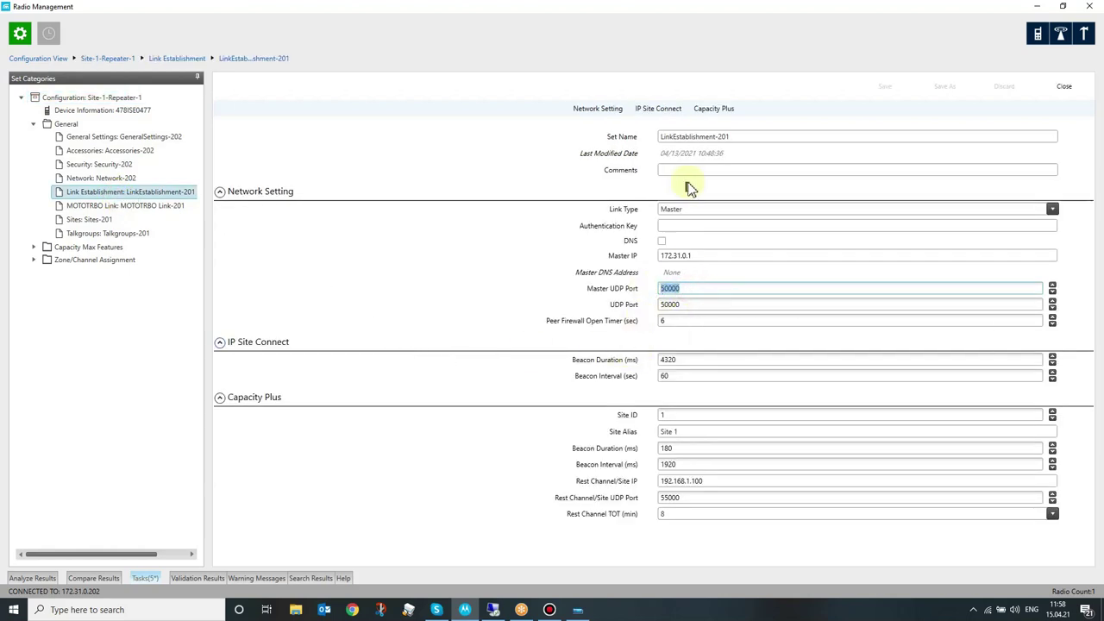
type("50000")
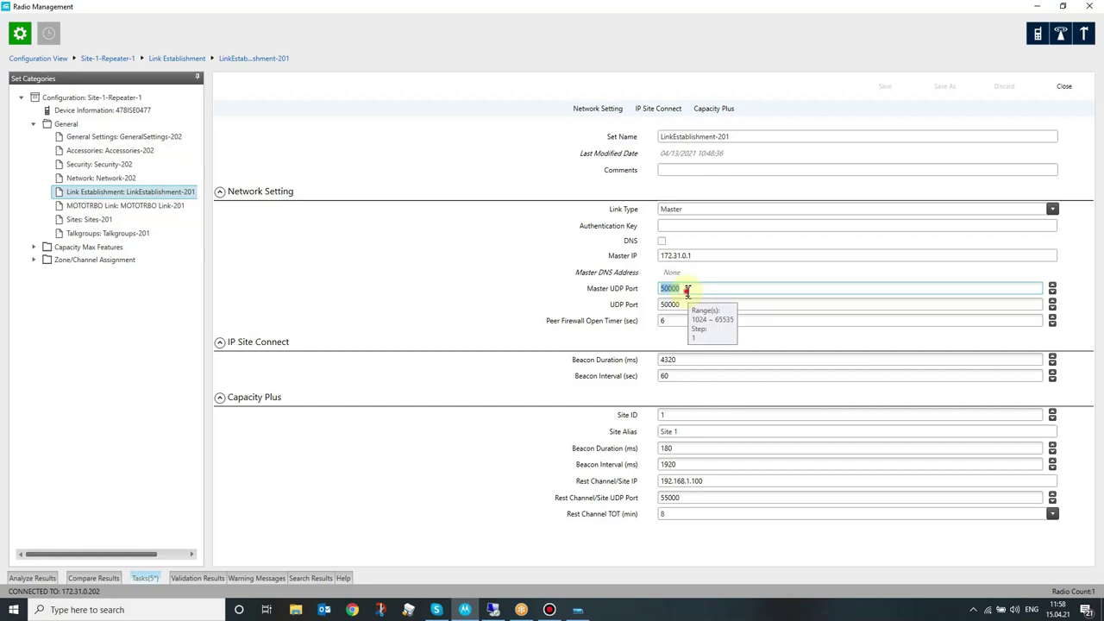
left_click(1038, 7)
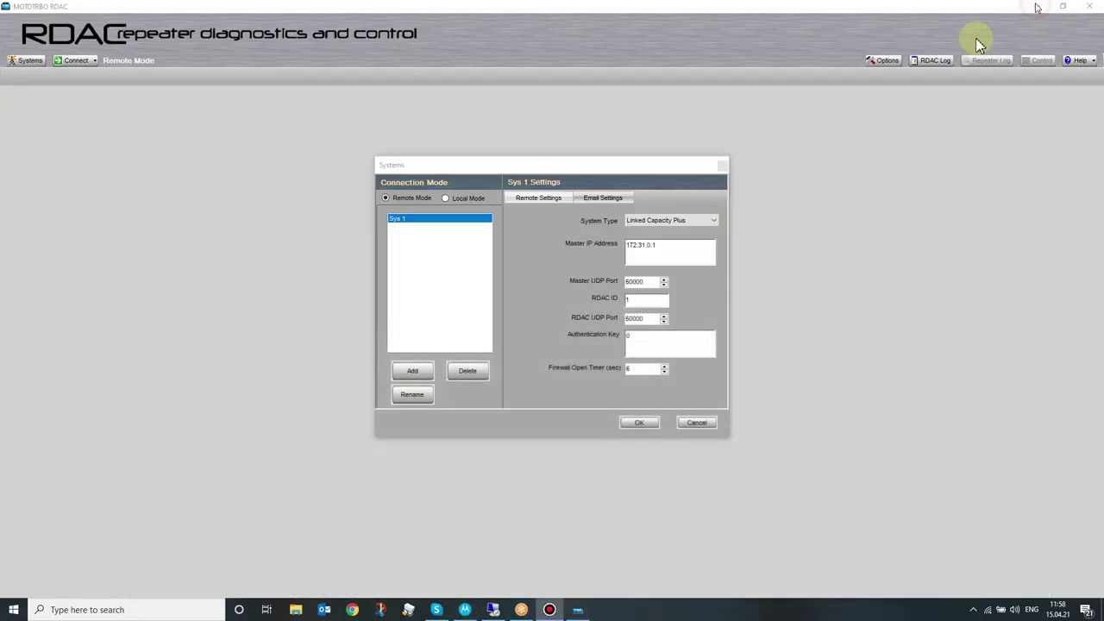
Change the Sys 1 RDAC ID to 6, keeping RDAC UDP port 50000 and authentication key 0.
left_click(652, 283)
left_click(644, 301)
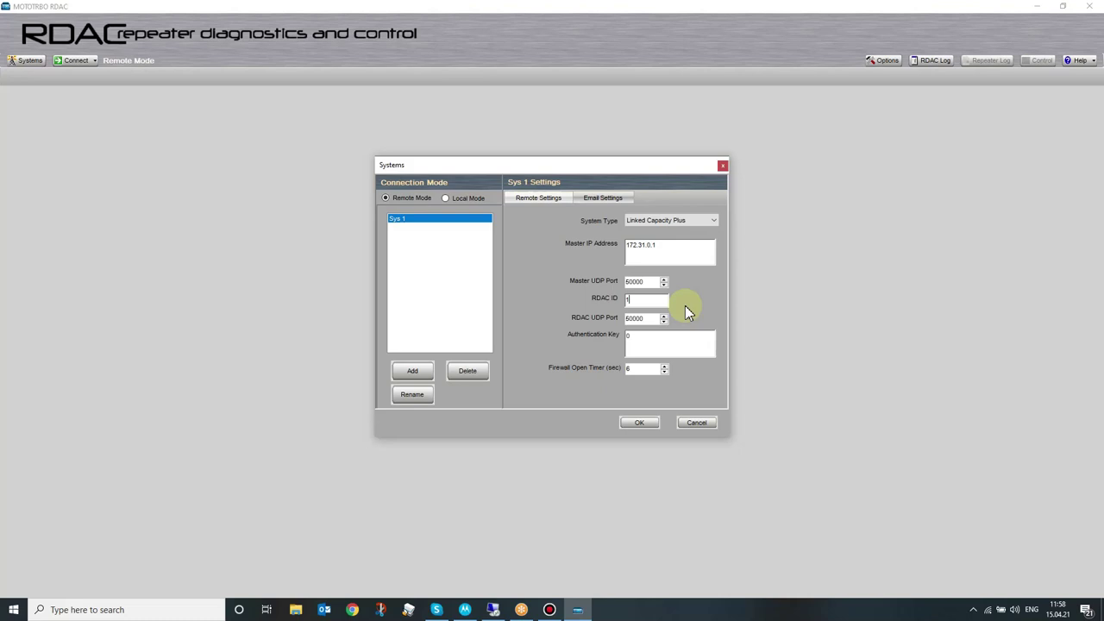
key("BackSpace")
type("6")
left_click(652, 317)
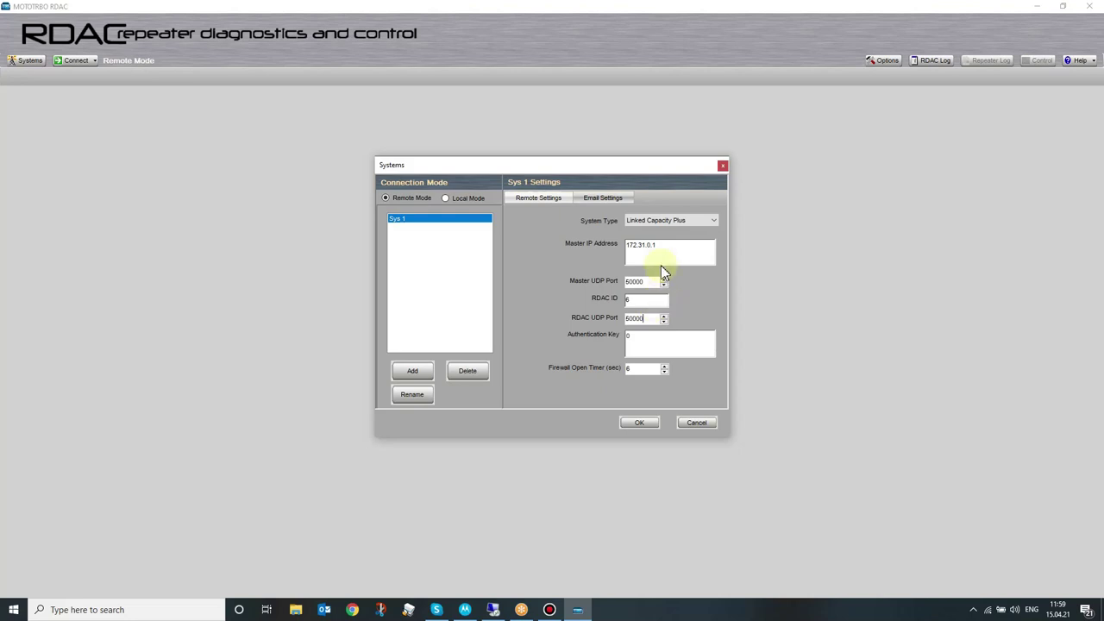
left_click(634, 344)
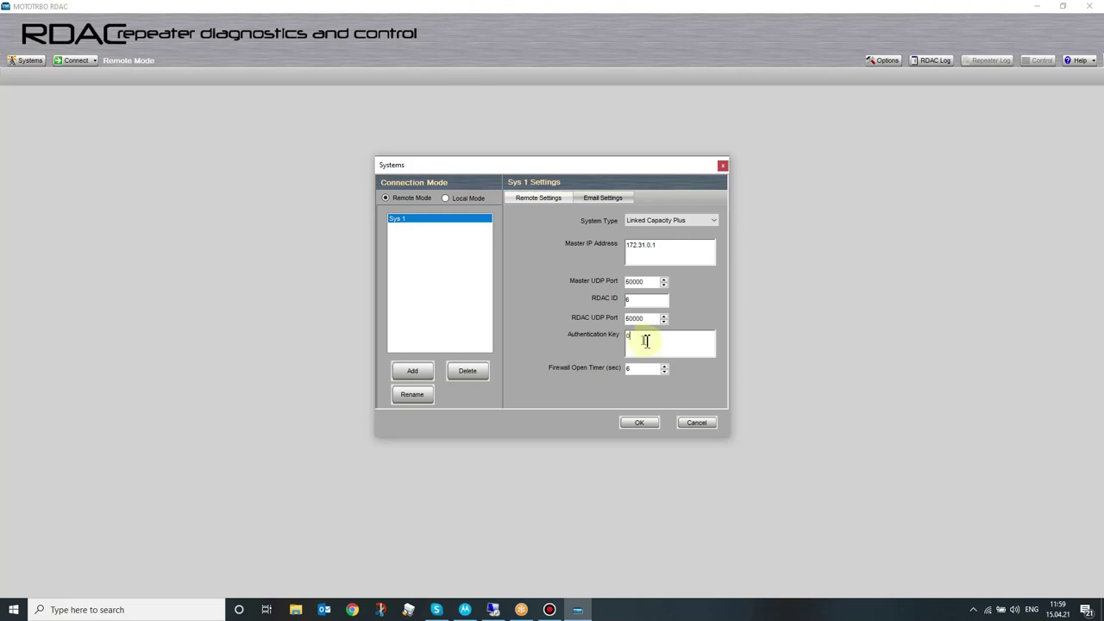
Confirm the 6 s firewall open timer and save the Sys 1 settings with OK.
left_click(649, 370)
left_click(655, 428)
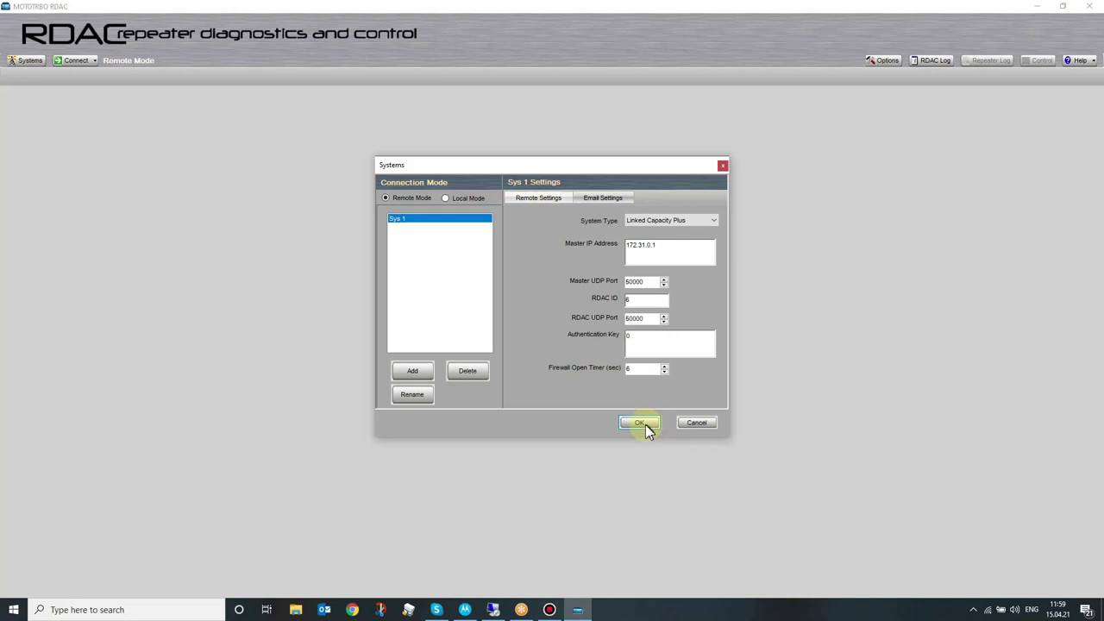
left_click(643, 425)
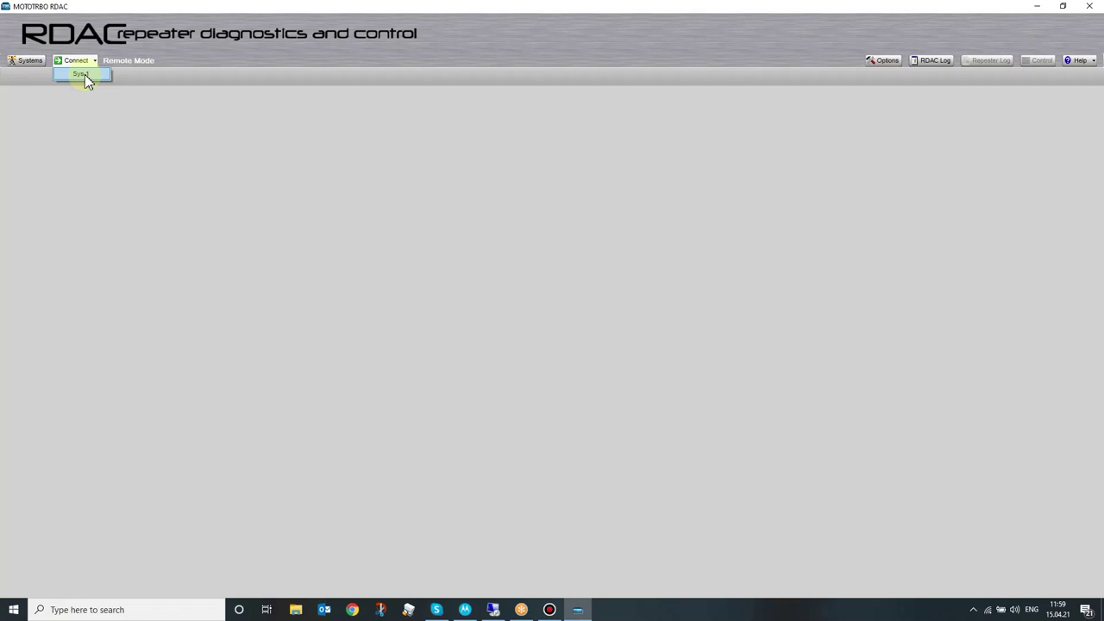
Connect RDAC to Sys 1 to list its four repeaters across two sites.
left_click(84, 74)
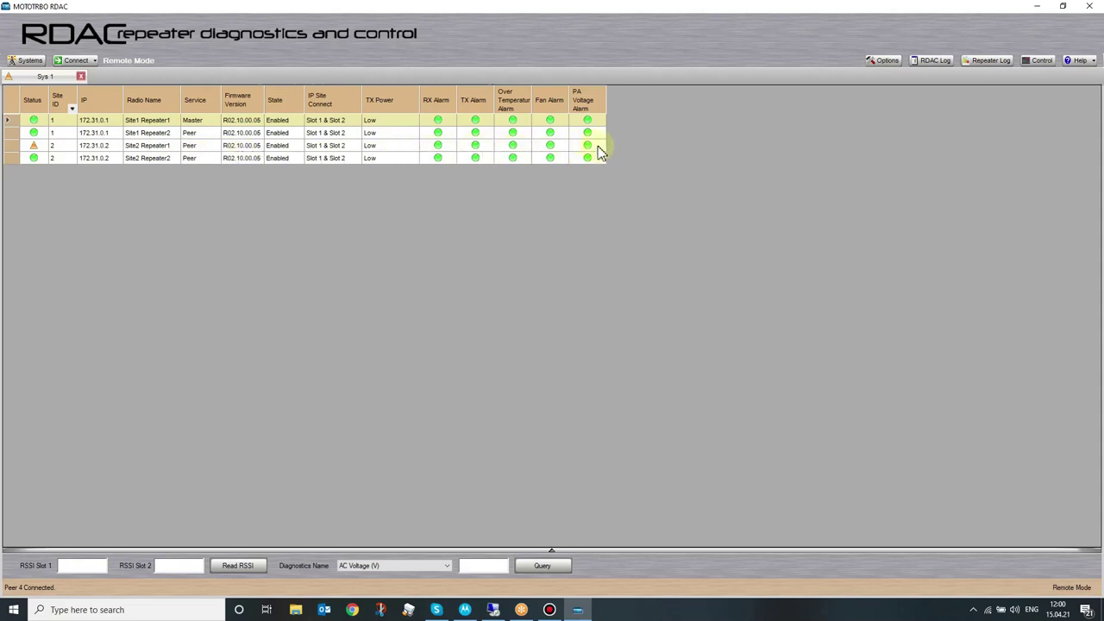
right_click(598, 101)
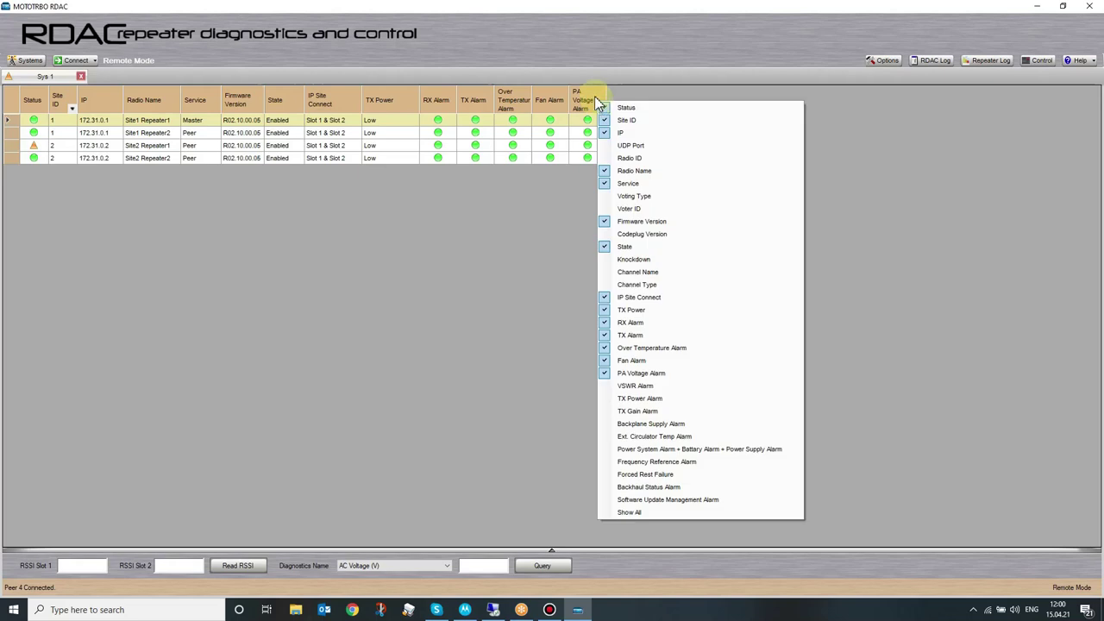
right_click(597, 97)
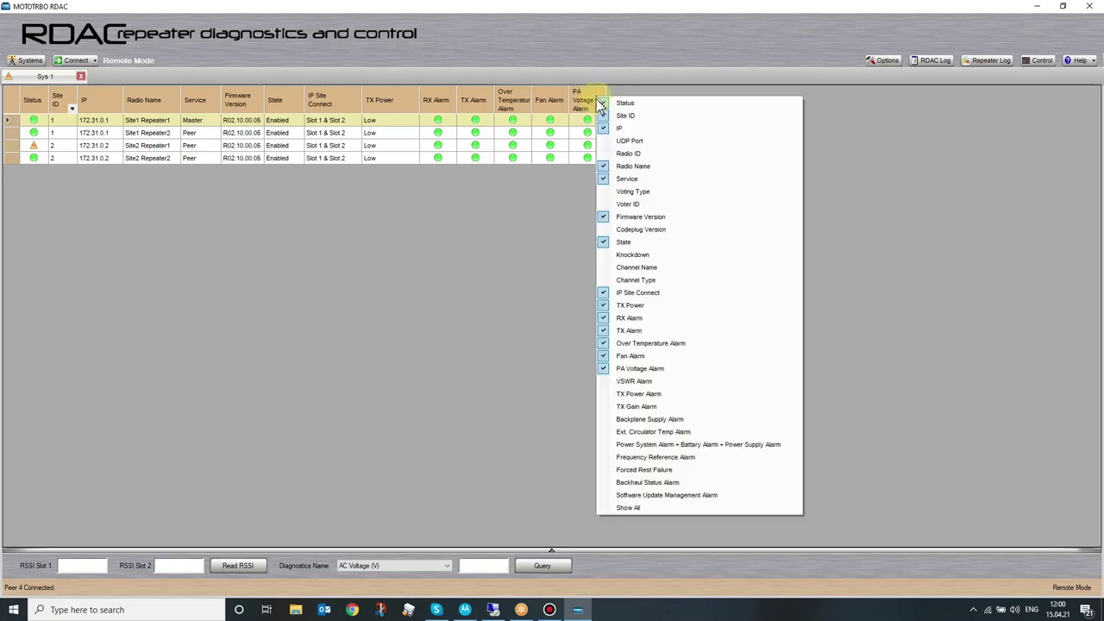
left_click(629, 509)
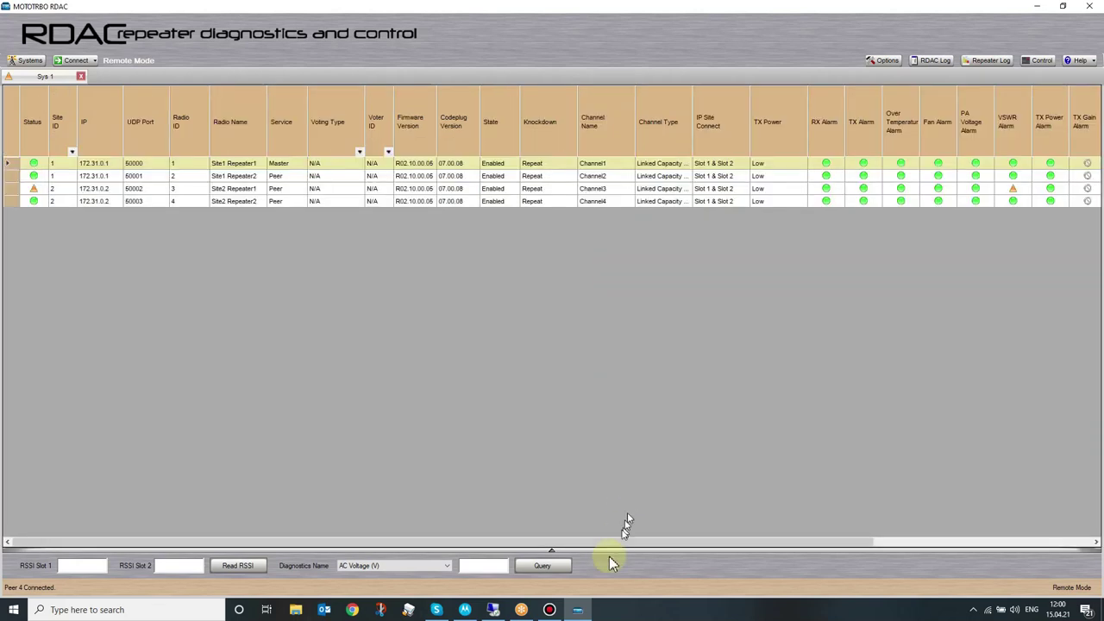
left_click_drag(613, 542, 923, 557)
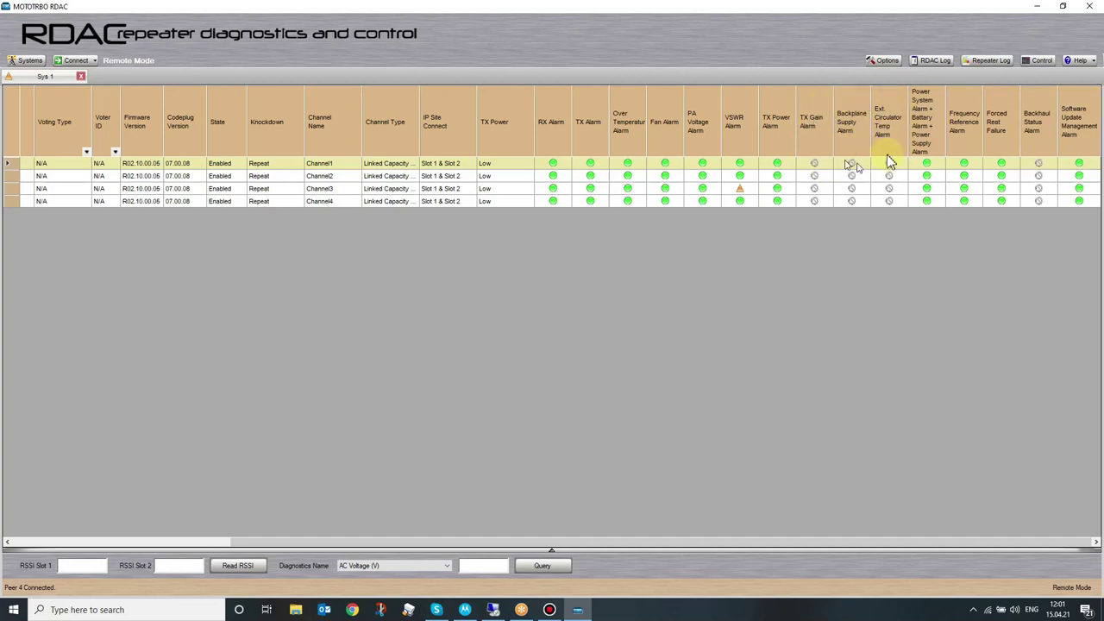
left_click(493, 610)
right_click(818, 132)
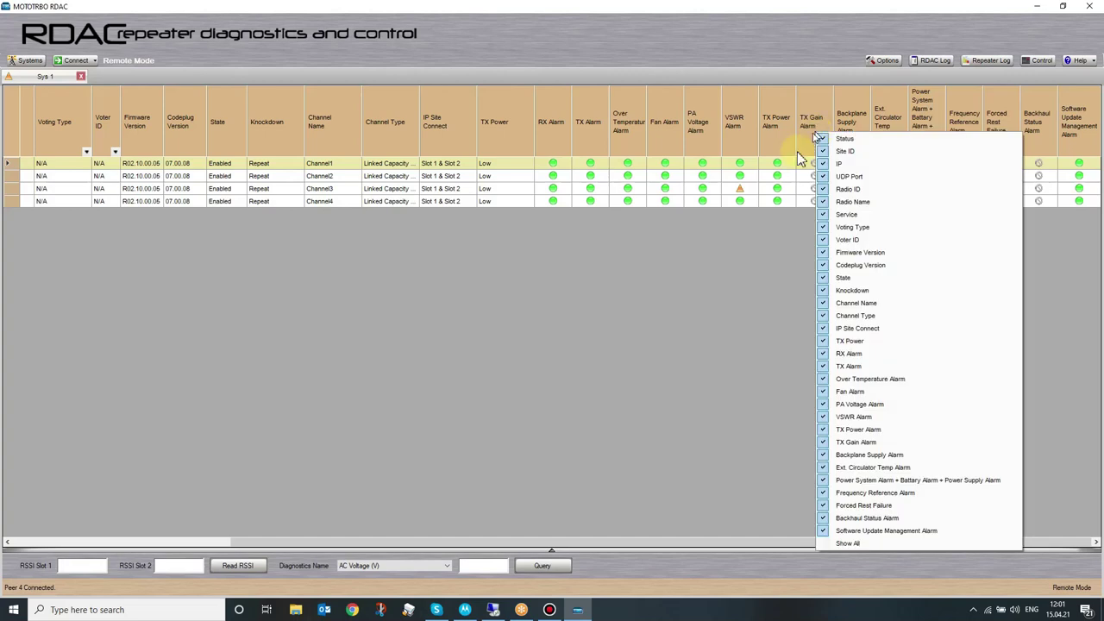
left_click(733, 293)
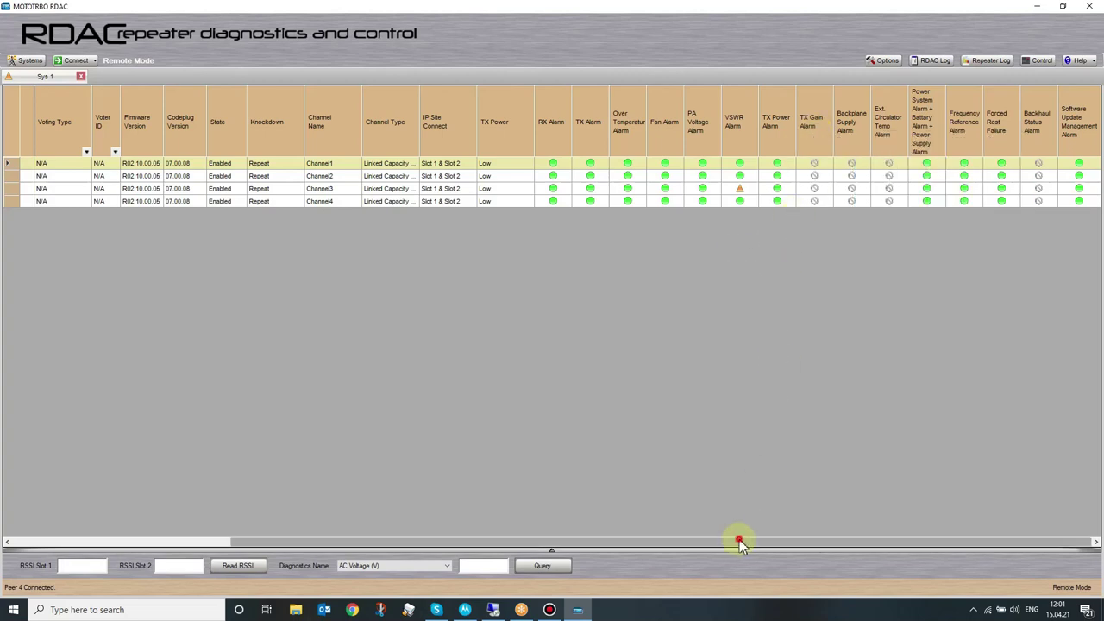
left_click_drag(740, 543, 414, 542)
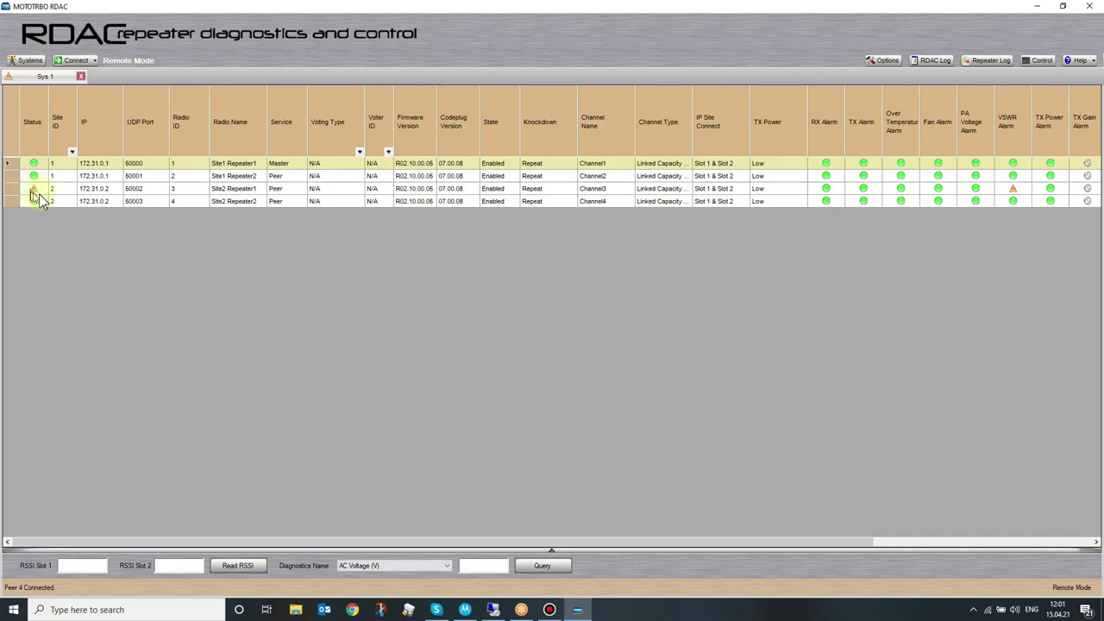
left_click(306, 189)
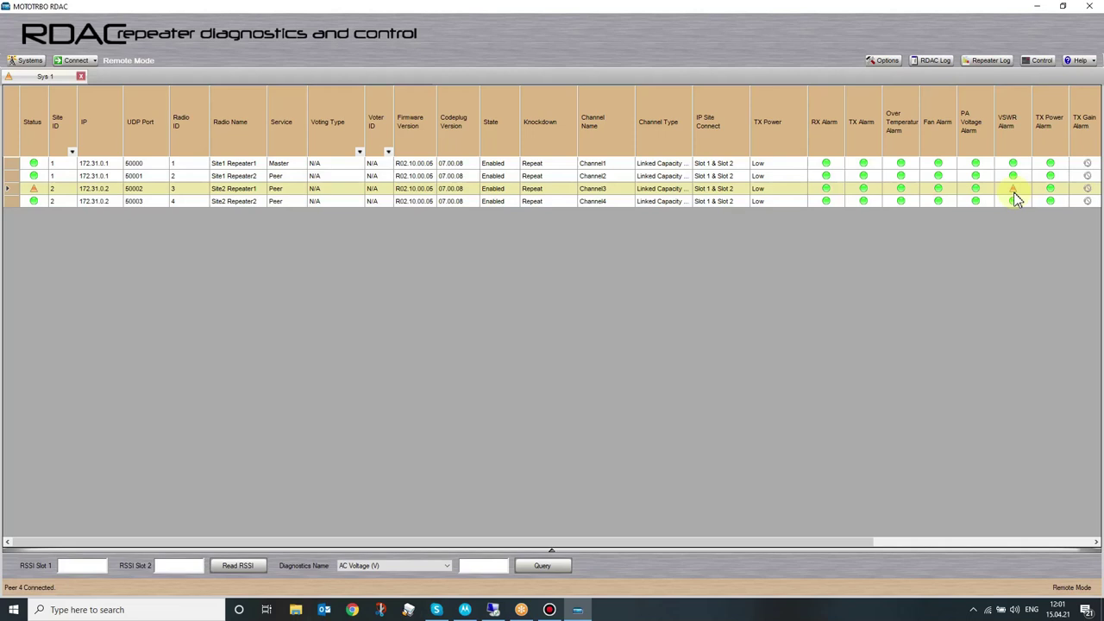
Query the VSWR (X:1) diagnostic on Site2 Repeater1, which returns 4.59.
left_click(385, 567)
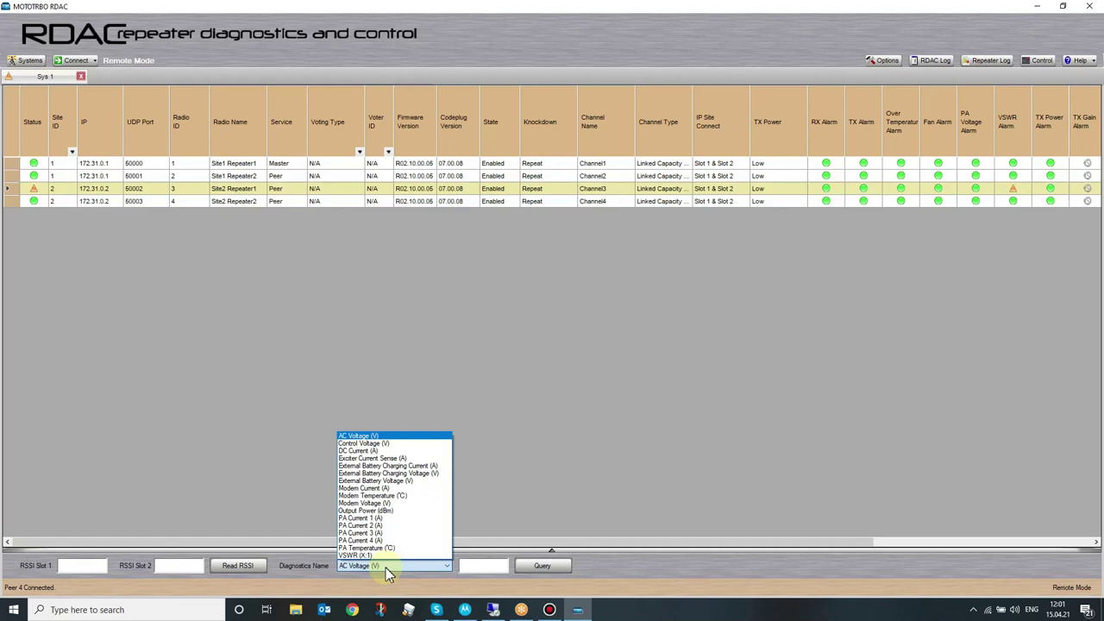
left_click(373, 556)
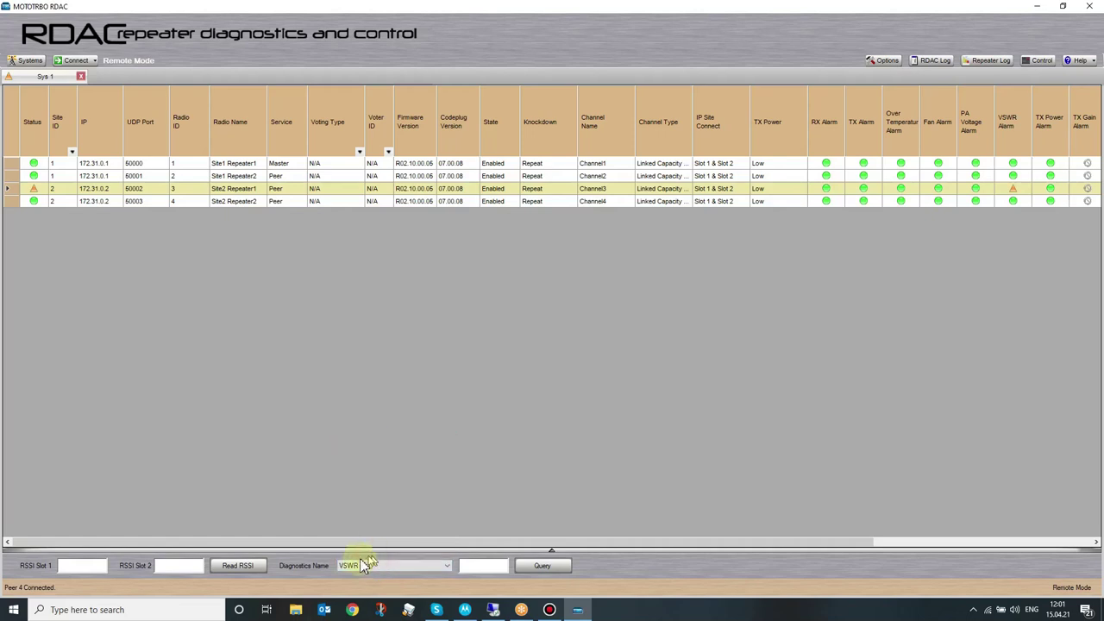
left_click(557, 566)
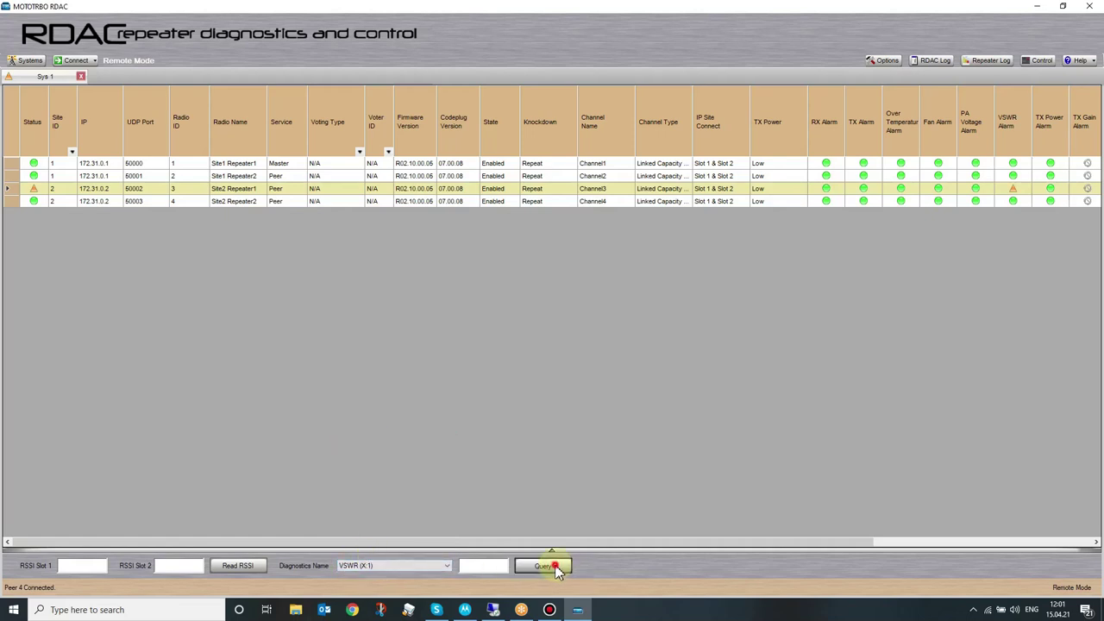
left_click(481, 565)
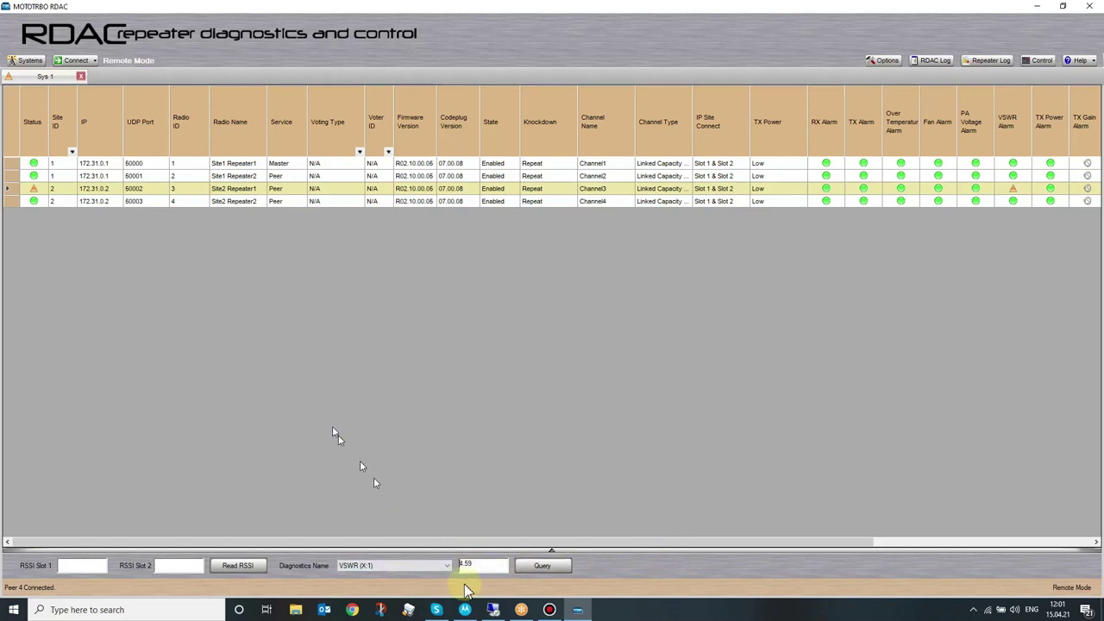
left_click(478, 567)
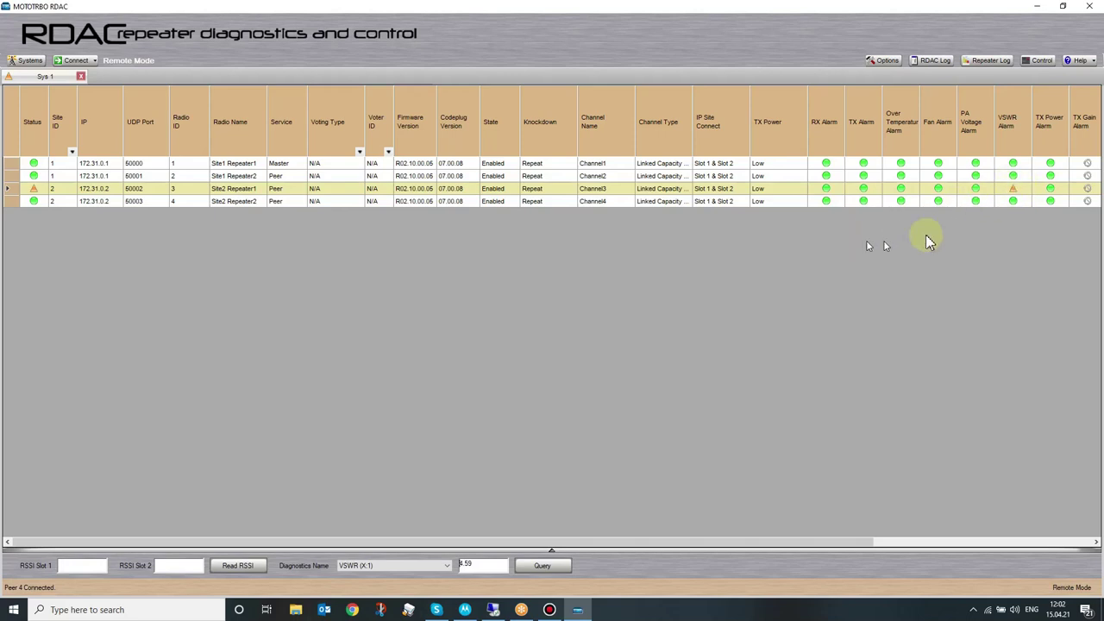
Read the slot 1 and slot 2 RSSI noise floor of Site1 Repeater1.
left_click(21, 164)
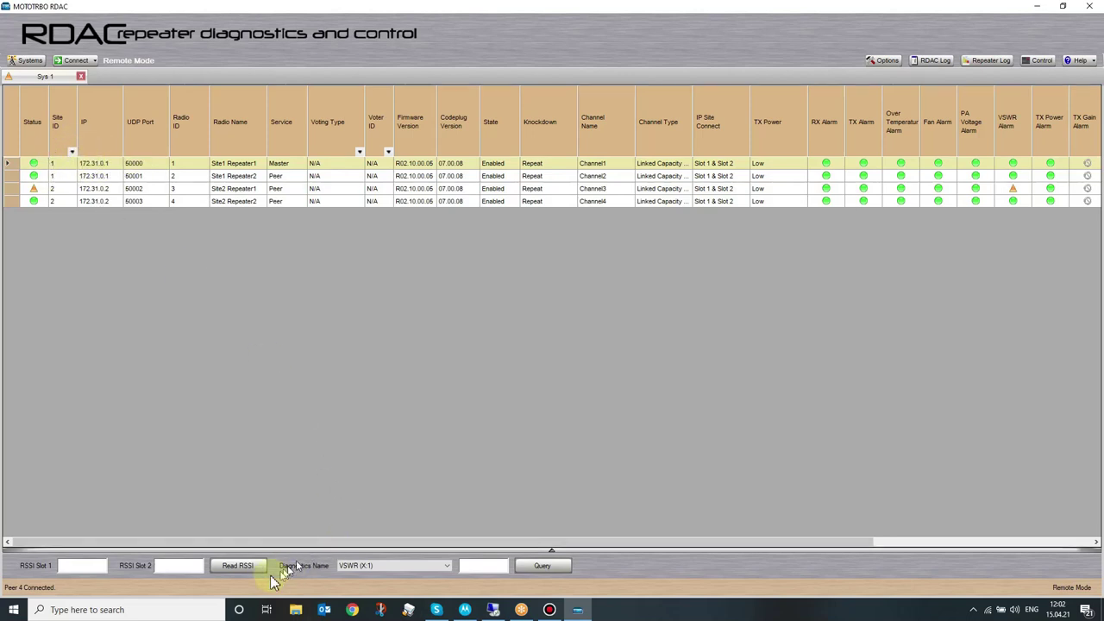
left_click(245, 569)
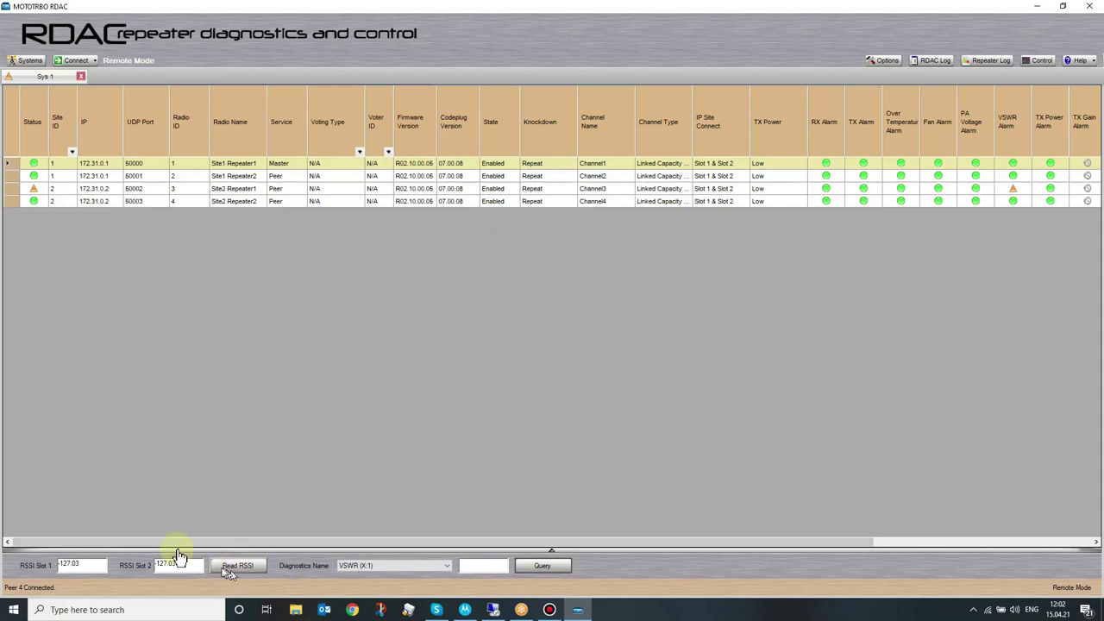
left_click(90, 564)
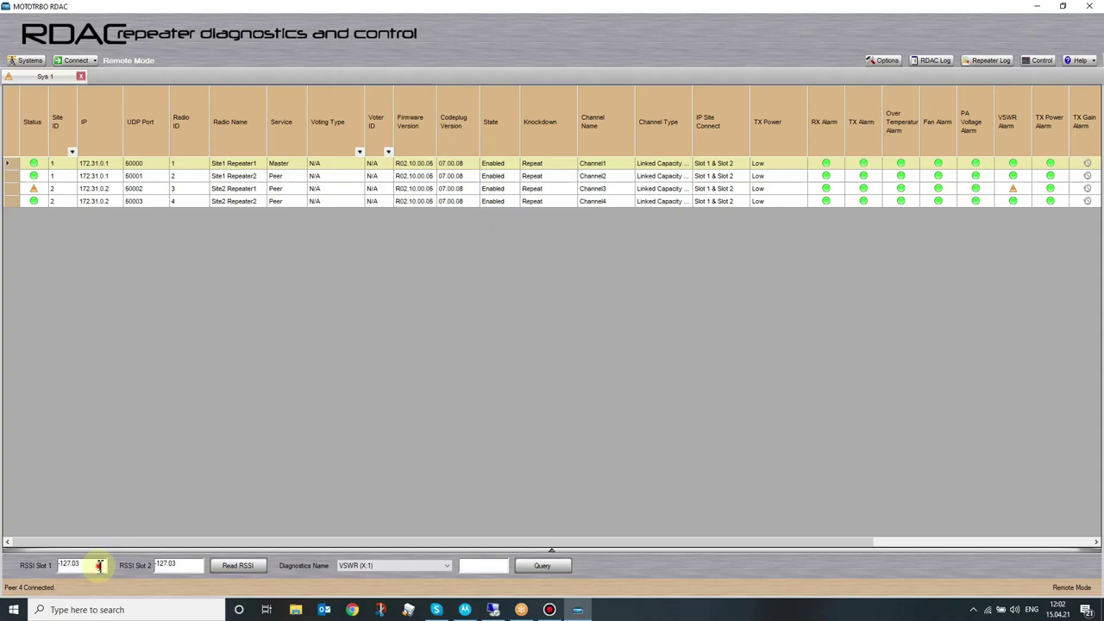
left_click(100, 565)
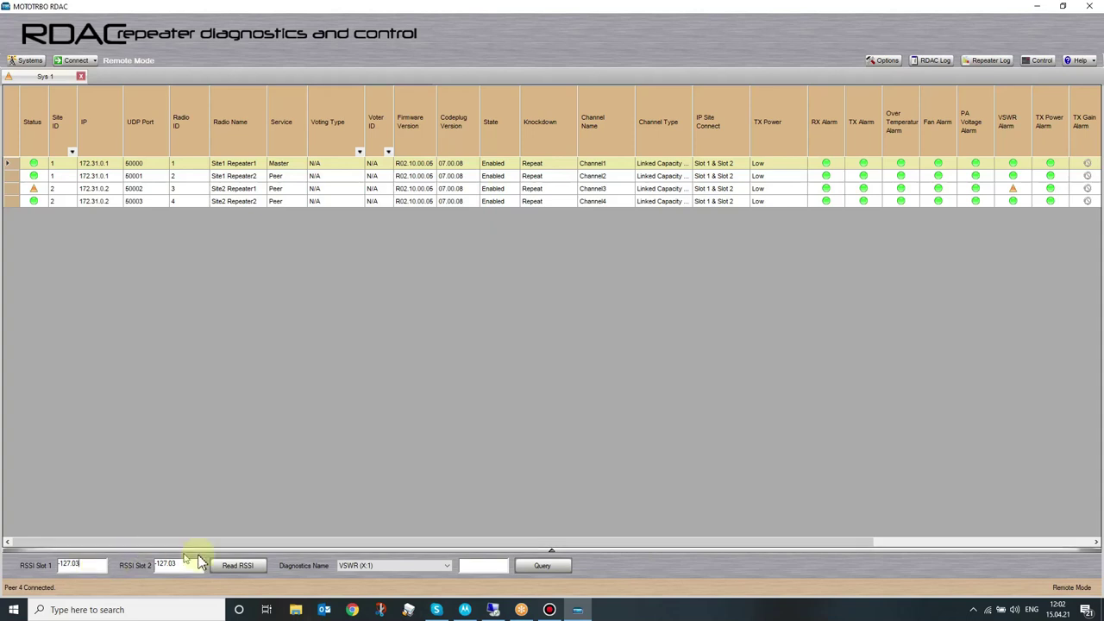
left_click(239, 565)
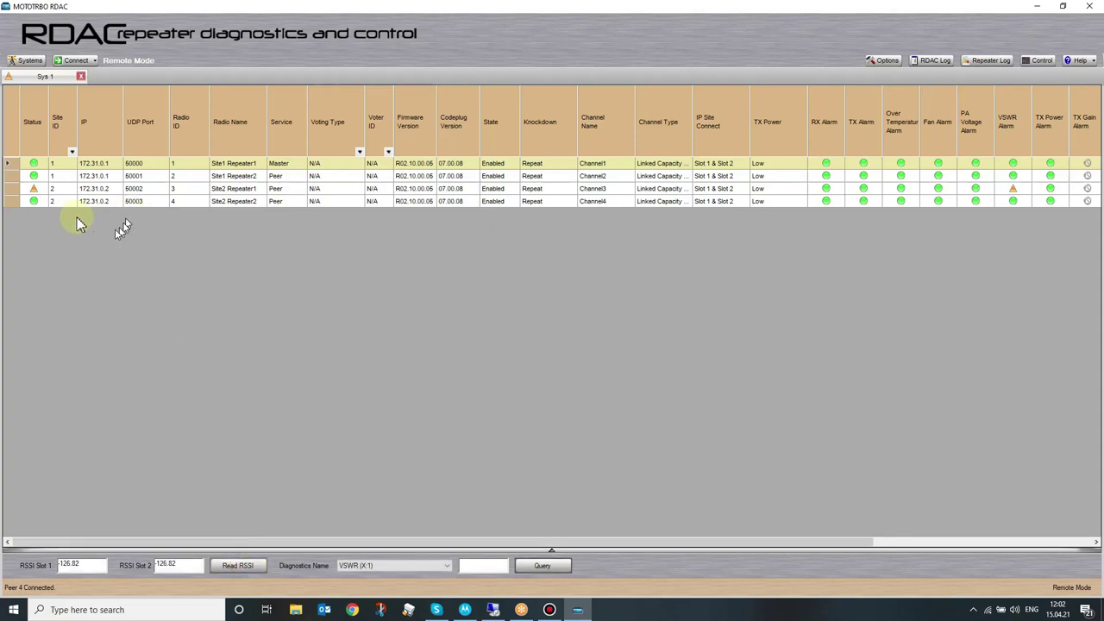
Read RSSI for Site1 Repeater2, Site2 Repeater1 and Site2 Repeater2.
left_click(16, 176)
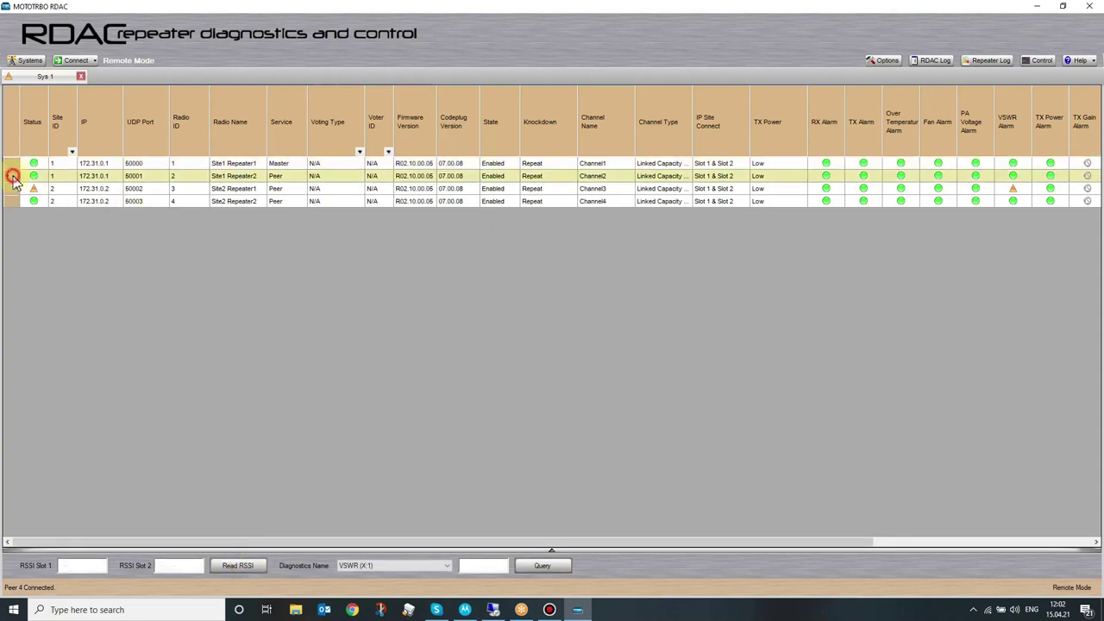
left_click(239, 566)
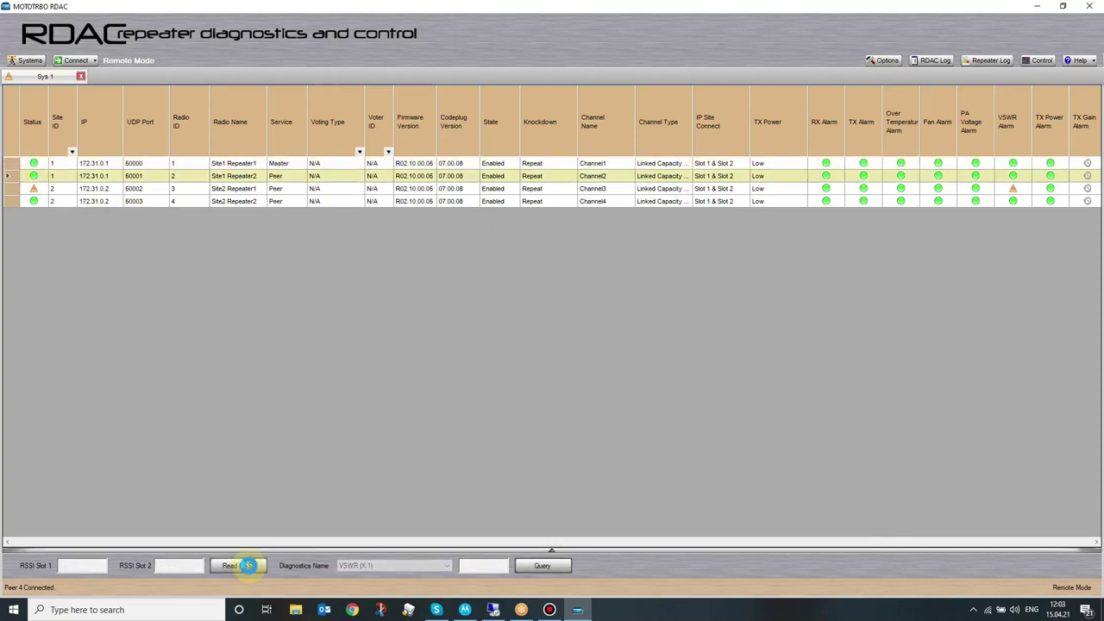
left_click(19, 188)
left_click(237, 567)
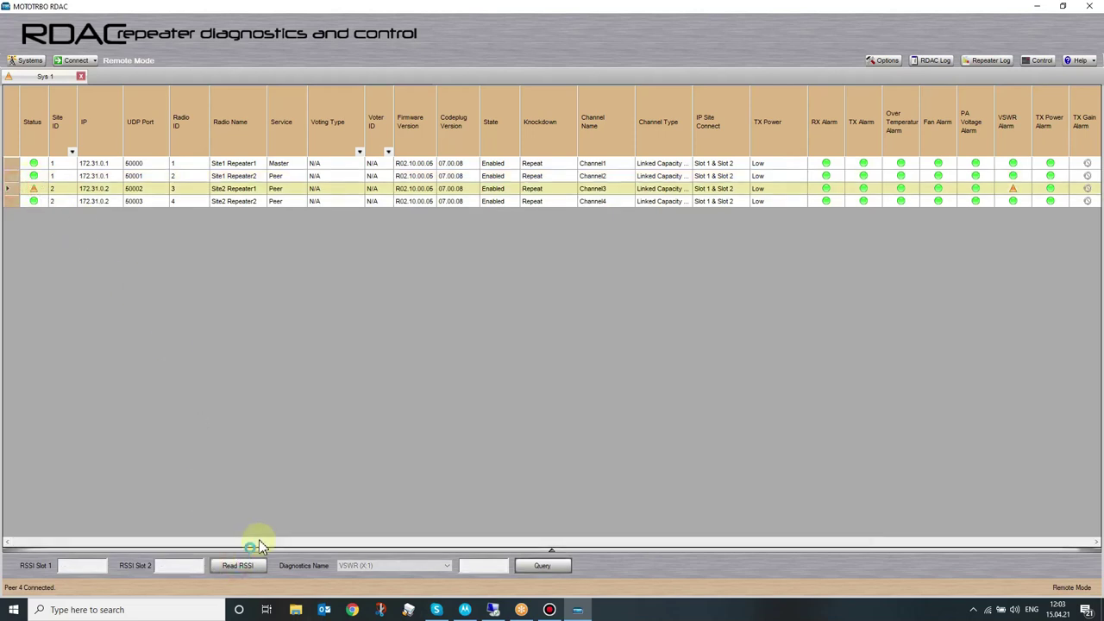
left_click(12, 201)
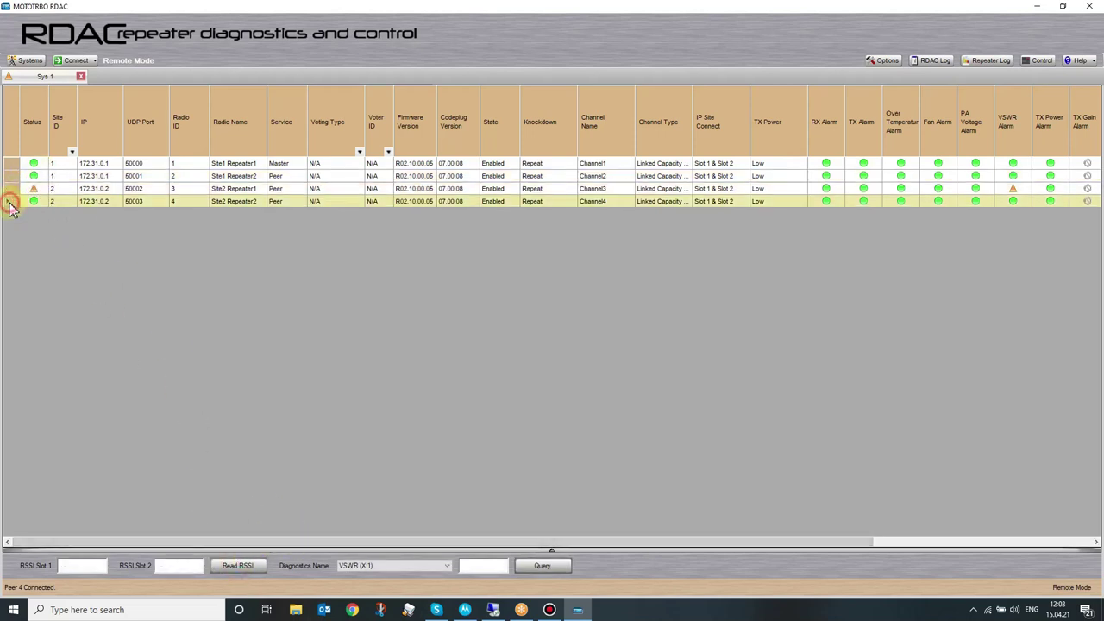
left_click(237, 565)
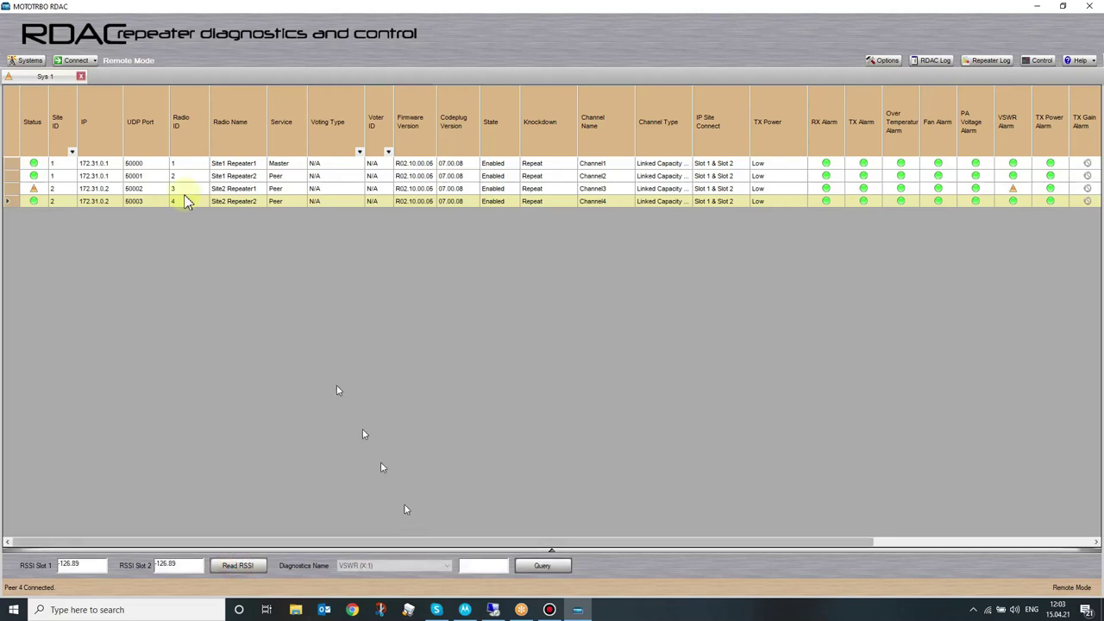
Re-read Site1 Repeater1's RSSI, -127.03 on both slots, then switch to Radio Management.
left_click(15, 163)
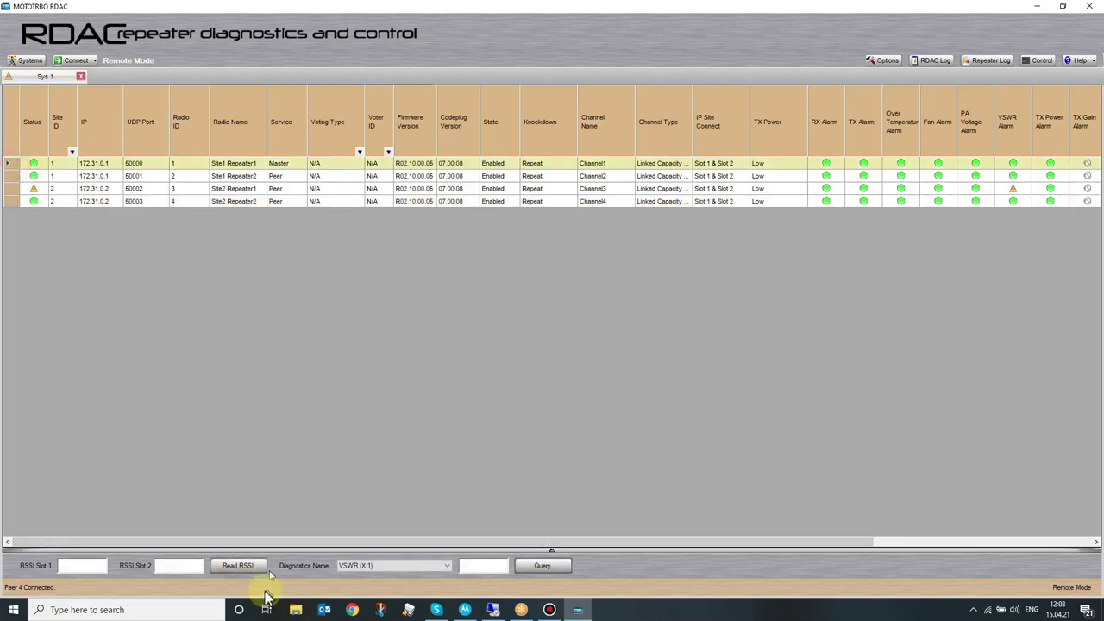
left_click(242, 569)
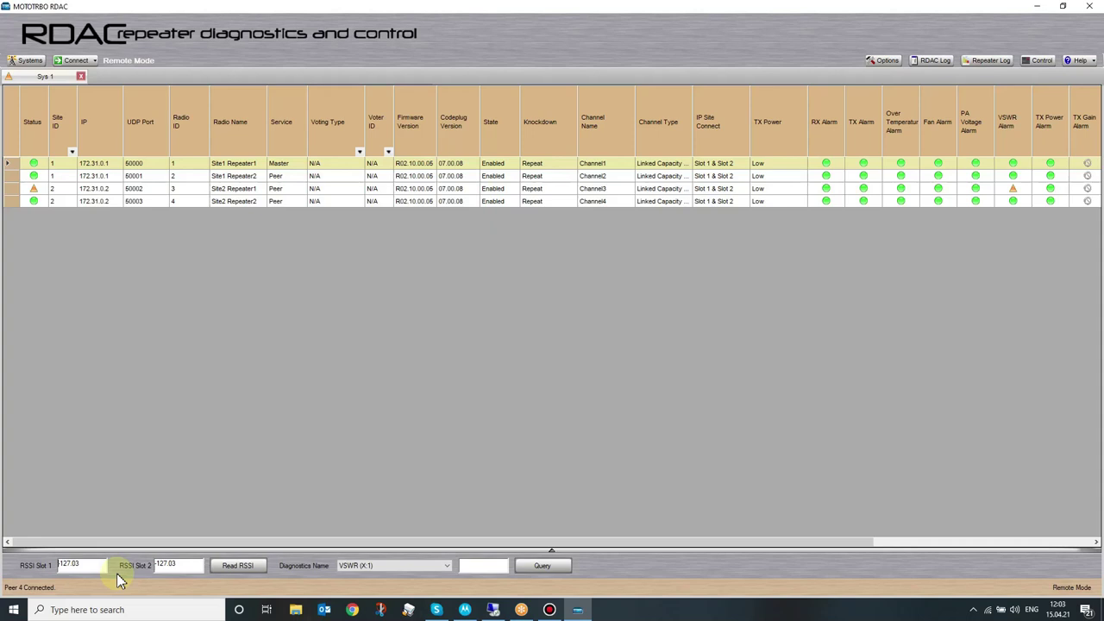
double_click(86, 566)
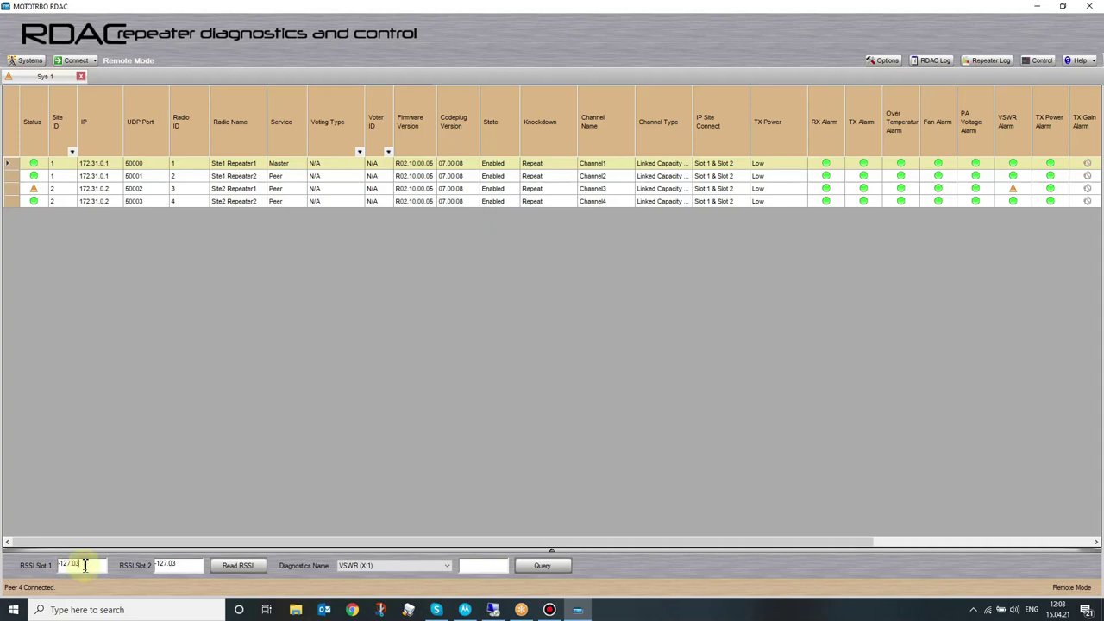
left_click(241, 566)
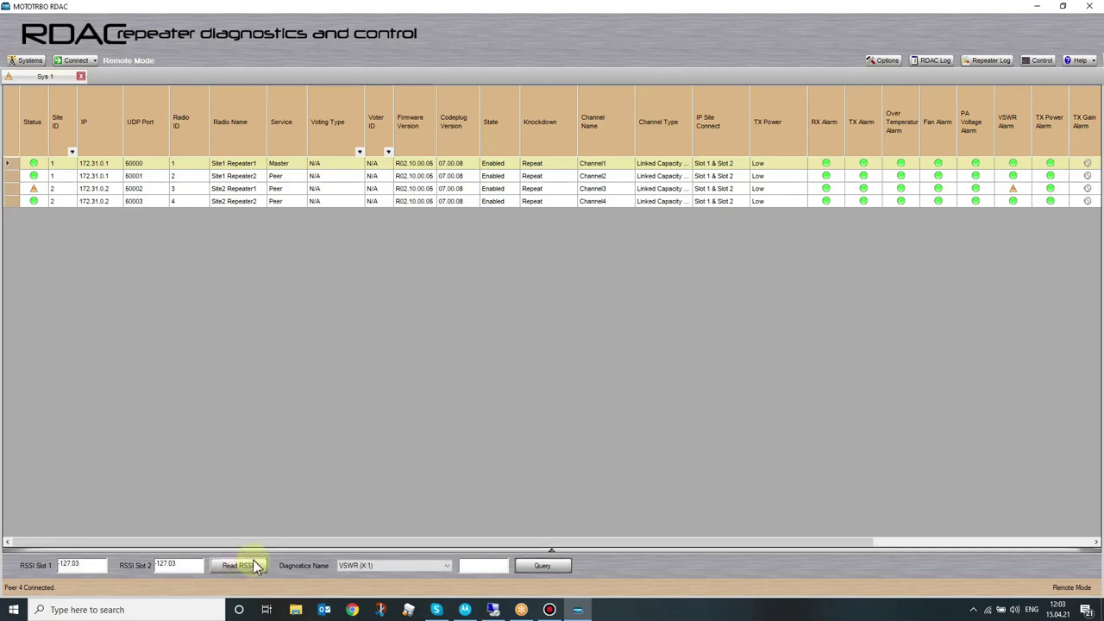
left_click(252, 566)
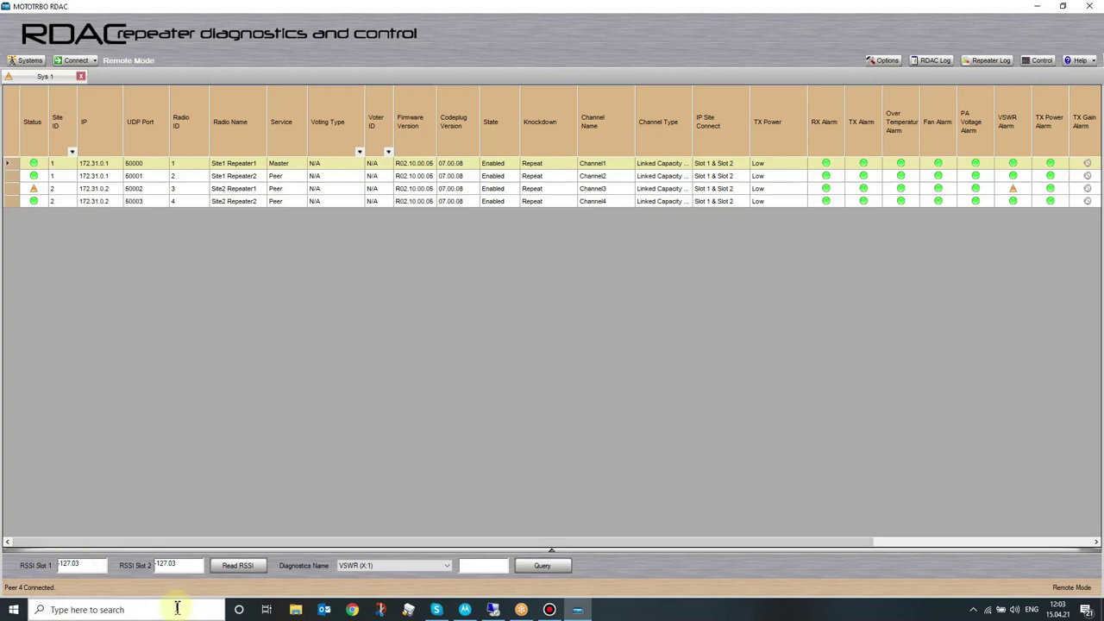
left_click(465, 611)
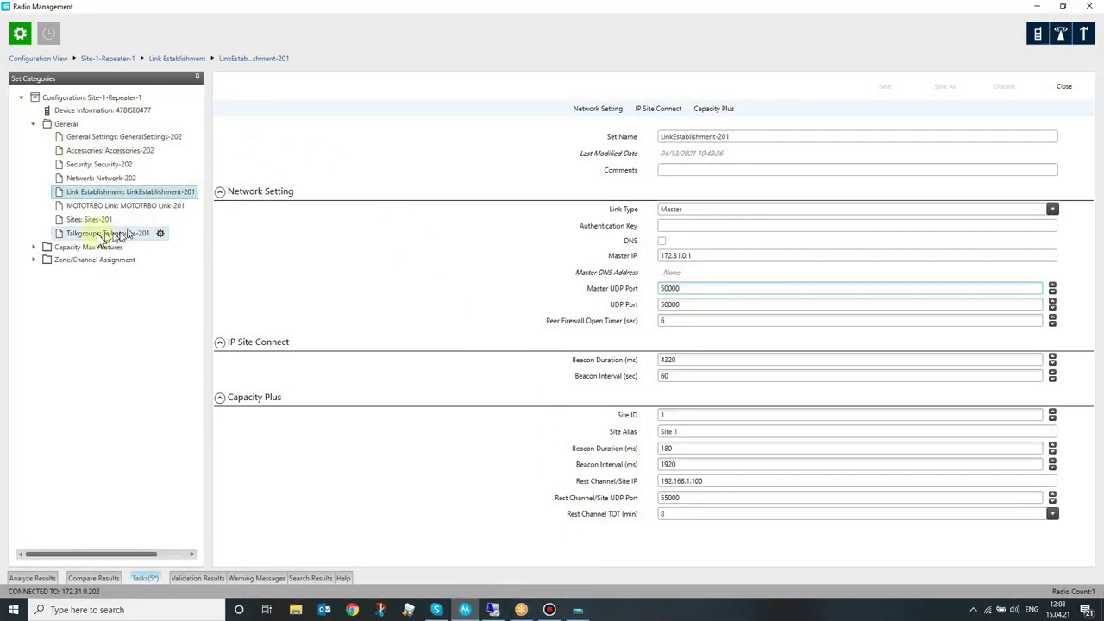
Open Zone-205 Channel1's settings: RSSI threshold -100 dBm, frequencies 433.5/434.5 MHz.
left_click(34, 260)
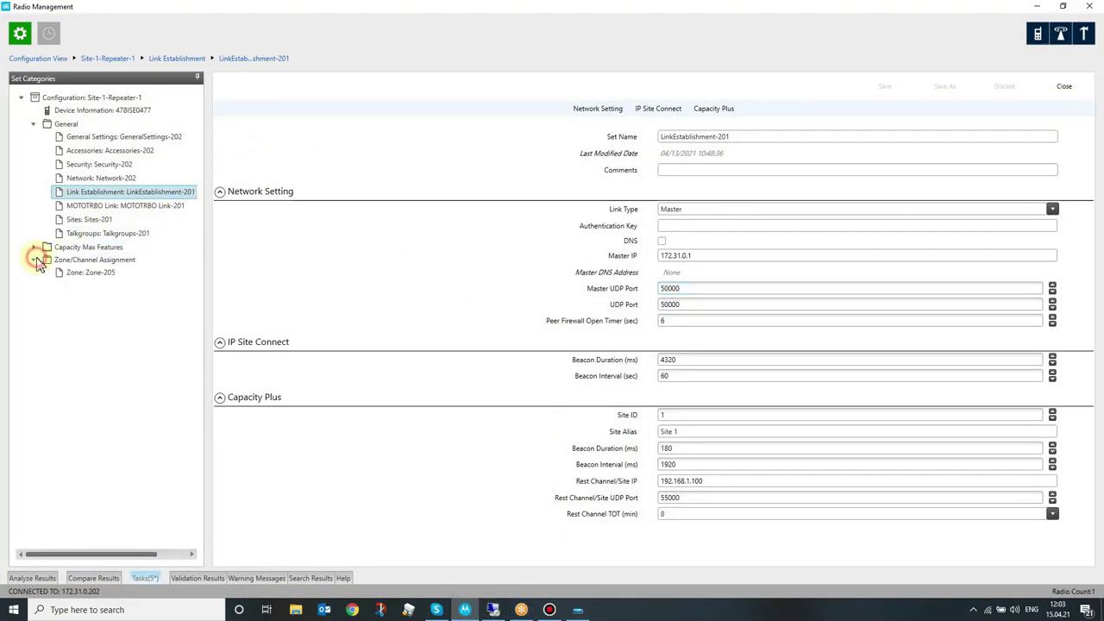
left_click(88, 273)
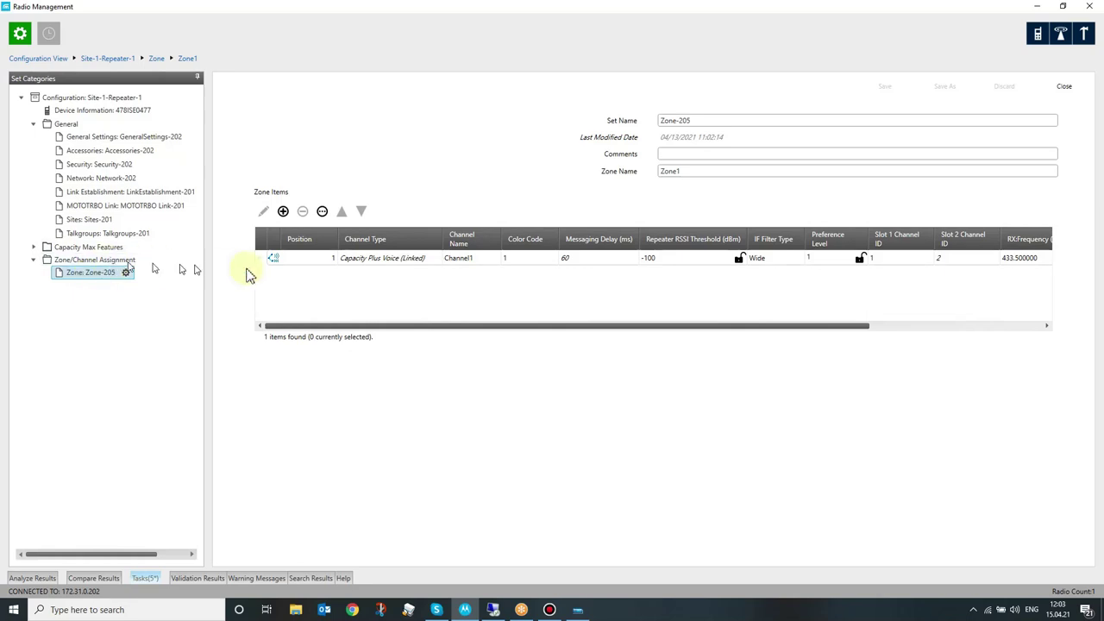
left_click(264, 258)
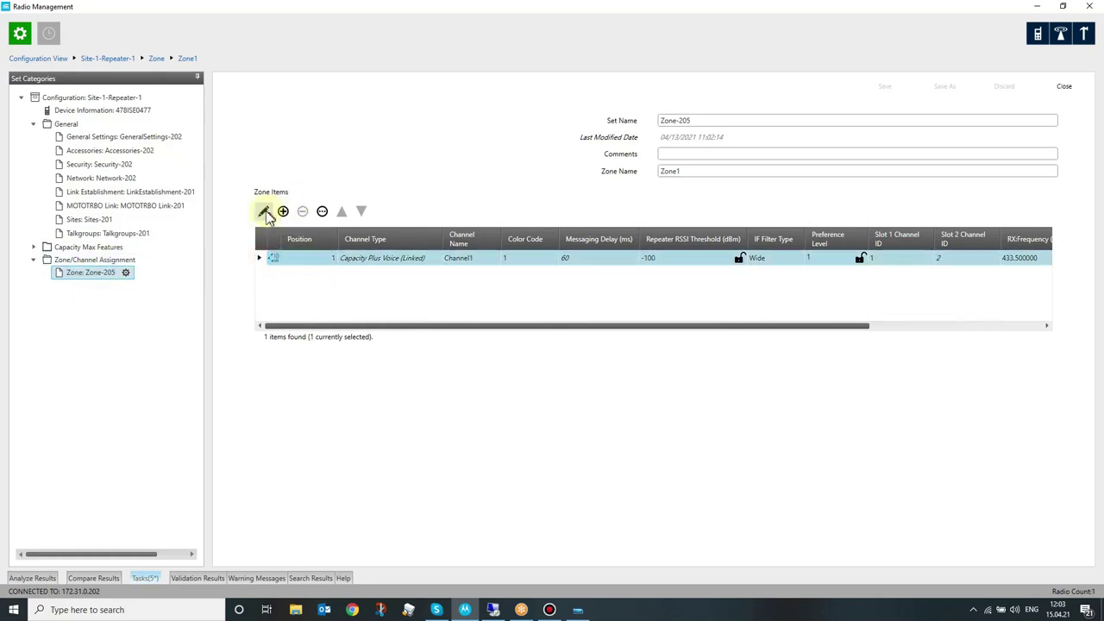
left_click(264, 212)
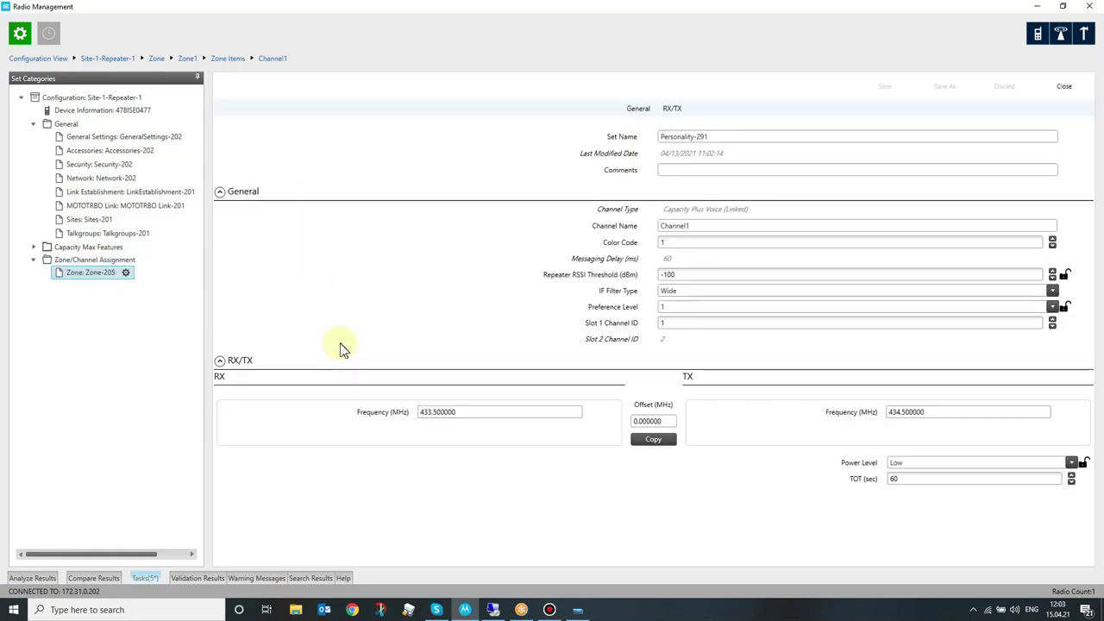